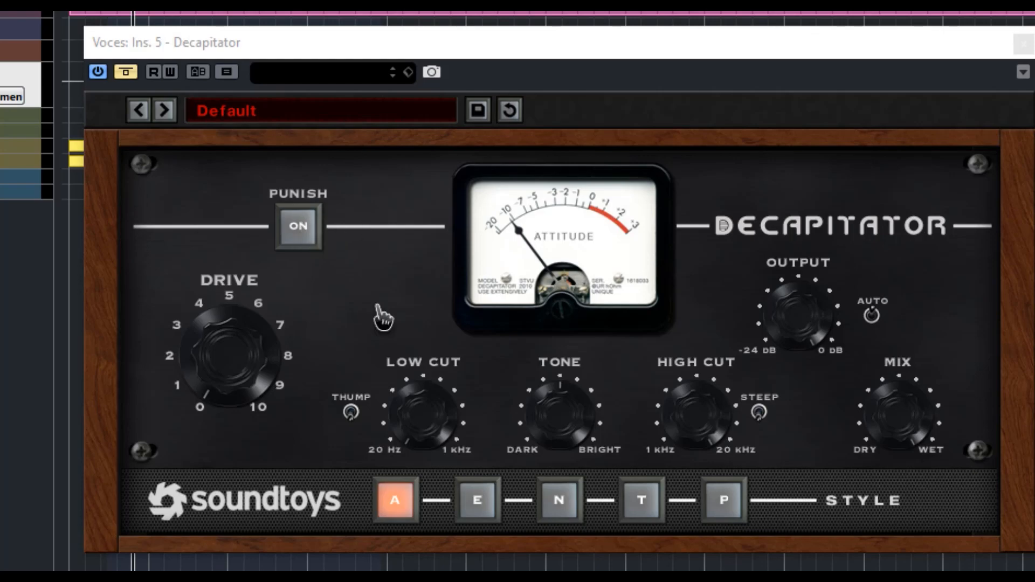
Browse the plug-in's preset categories, including the 04 Guitar presets, and its preset saving options.
click(221, 112)
mouse_move(291, 113)
mouse_move(287, 160)
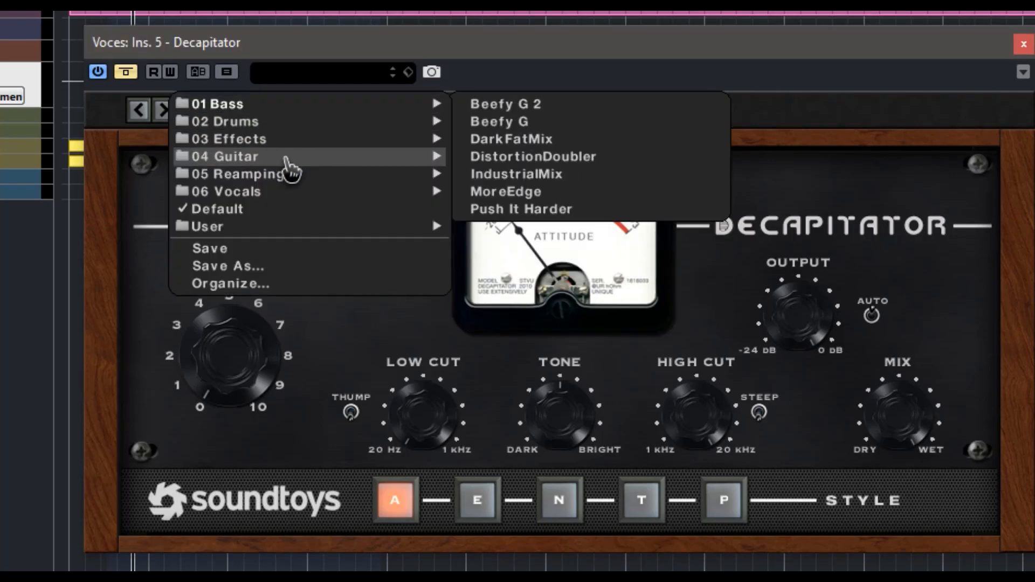
mouse_move(285, 182)
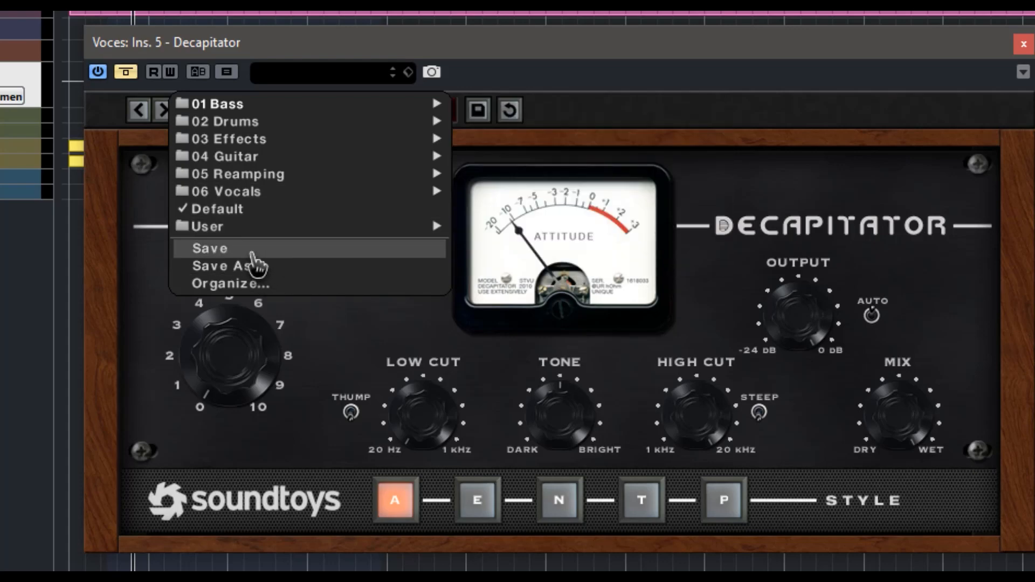
mouse_move(256, 193)
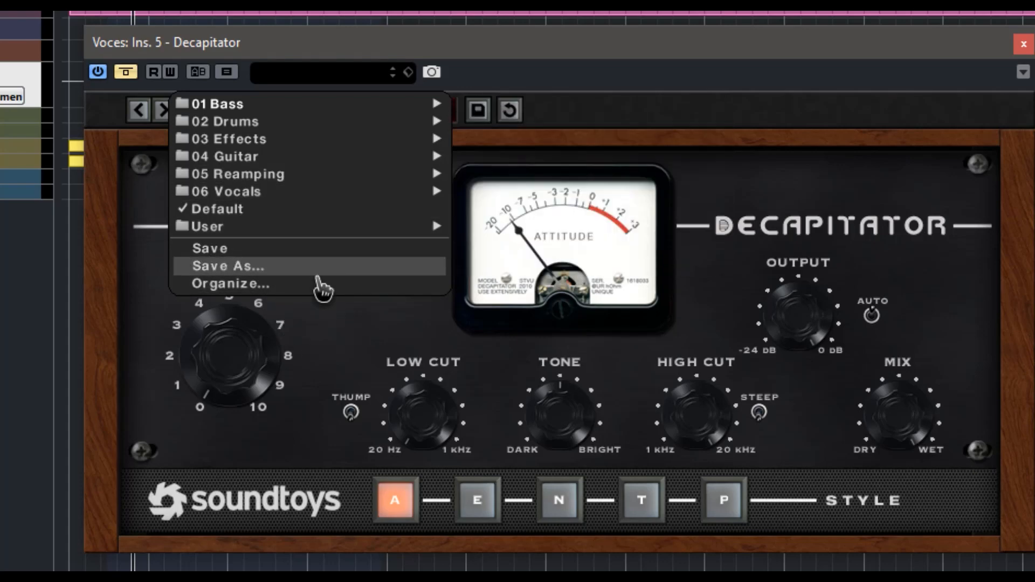
Cycle forward and back between neighbouring presets, ending on Default.
click(168, 117)
click(137, 115)
click(164, 111)
click(139, 111)
click(164, 111)
click(139, 111)
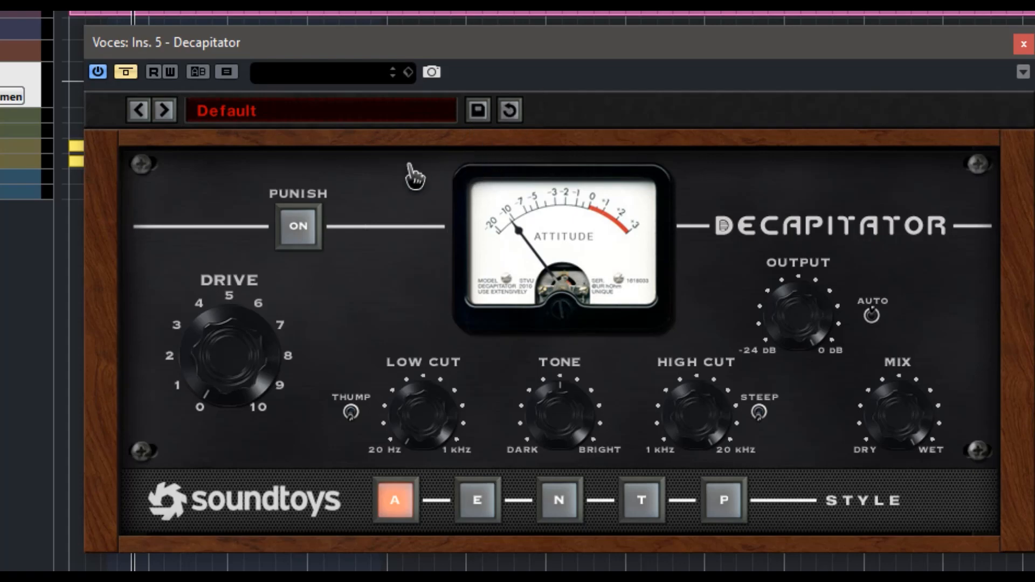
Toggle Punish on and off repeatedly to compare its effect on the Attitude meter, leaving it off.
click(298, 234)
click(298, 234)
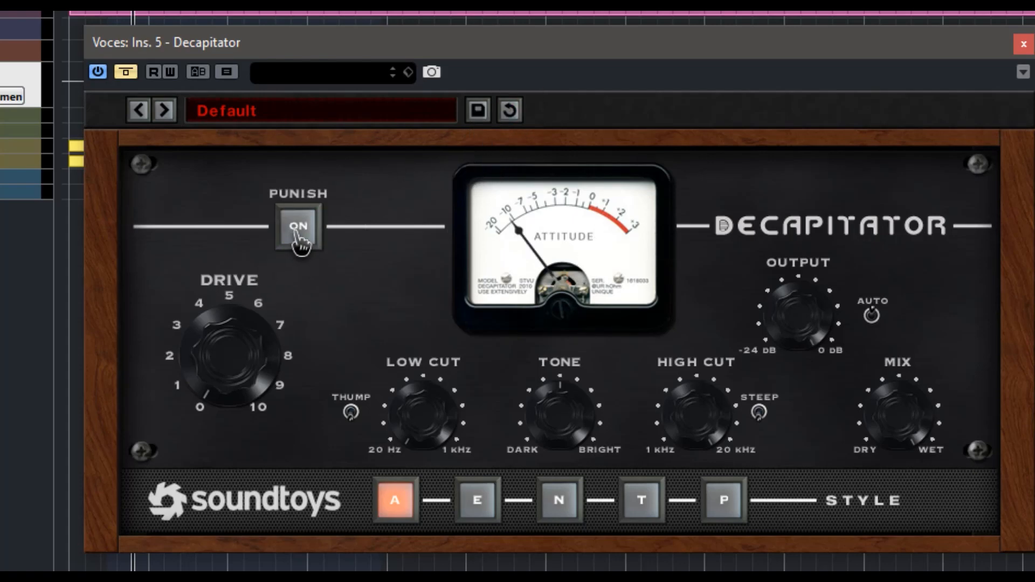
click(299, 237)
click(299, 237)
click(299, 238)
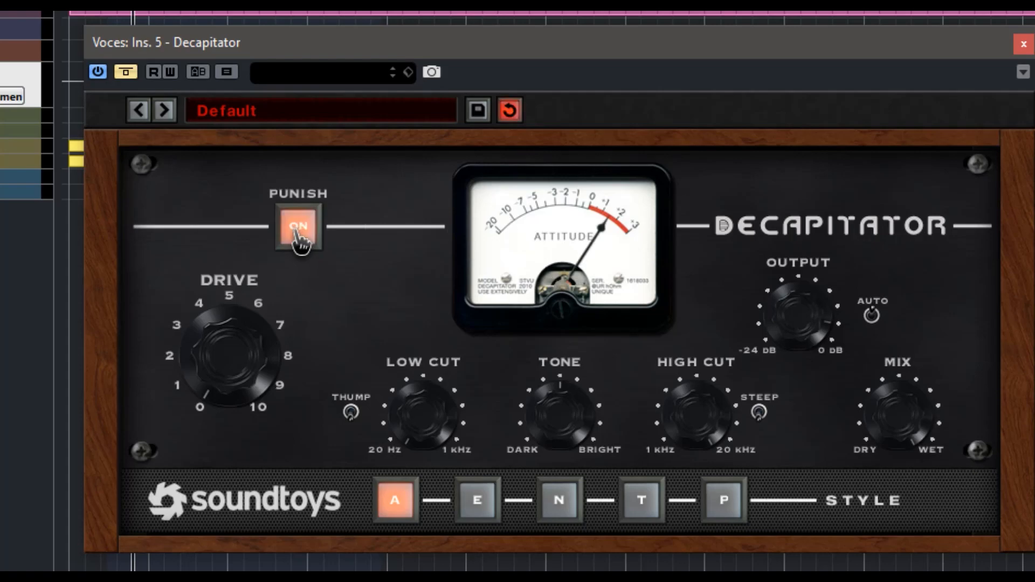
click(299, 237)
click(299, 237)
click(300, 237)
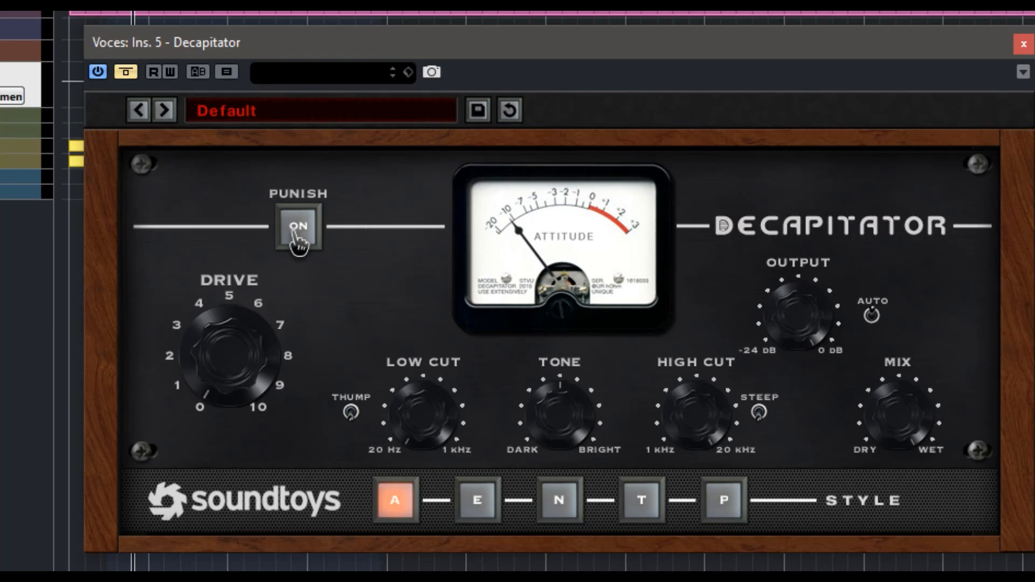
click(300, 240)
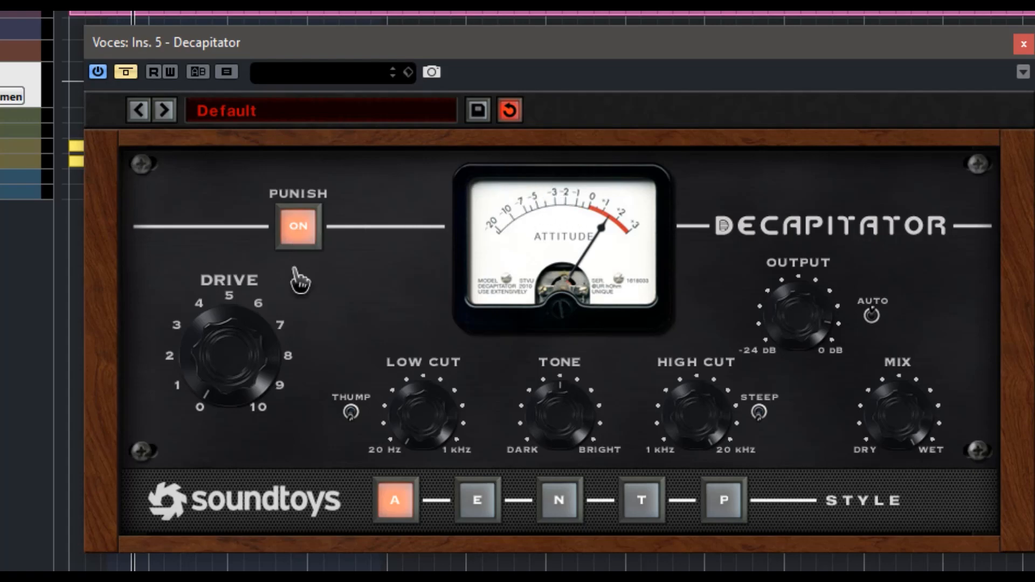
click(296, 232)
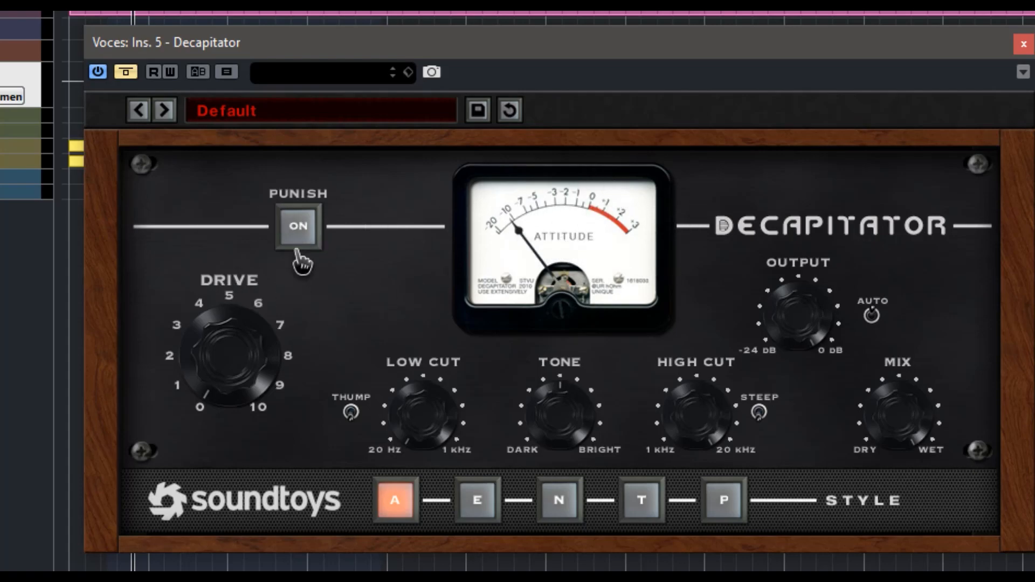
Sweep Drive up to about 5 and back to nearly 0, and nudge Tone towards Bright and back to about centre.
drag(238, 393, 252, 507)
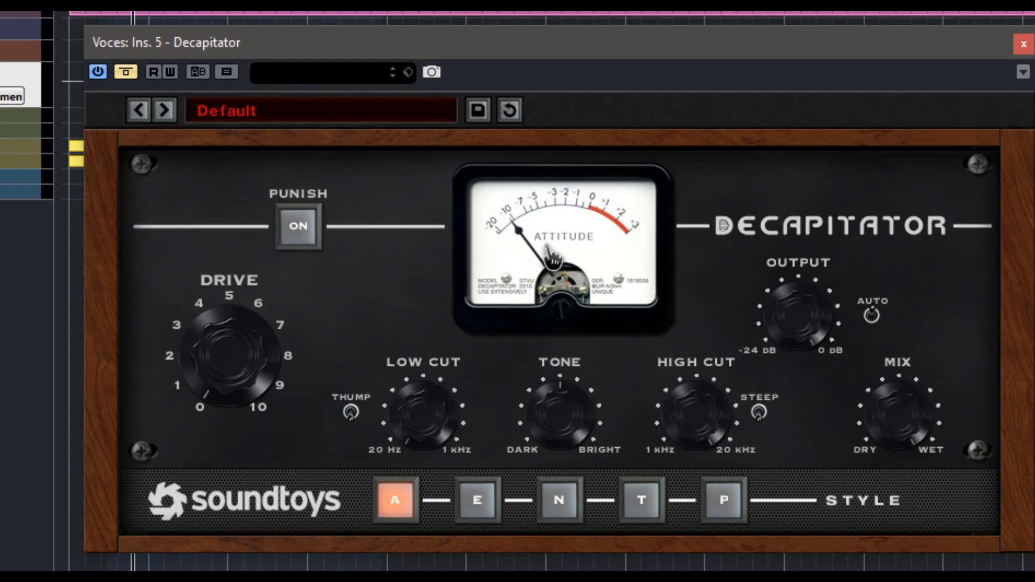
drag(217, 361, 210, 282)
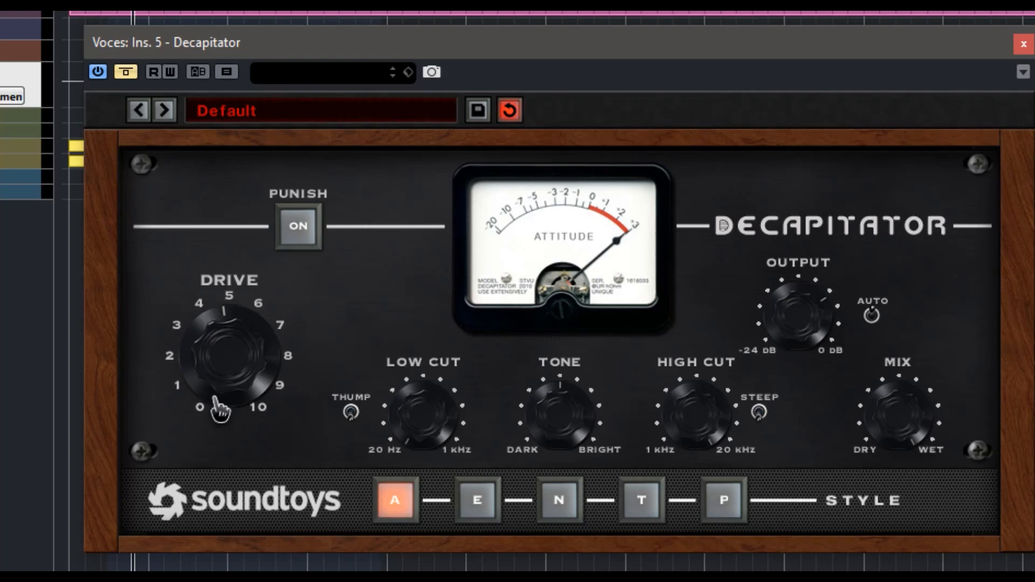
drag(232, 329, 240, 420)
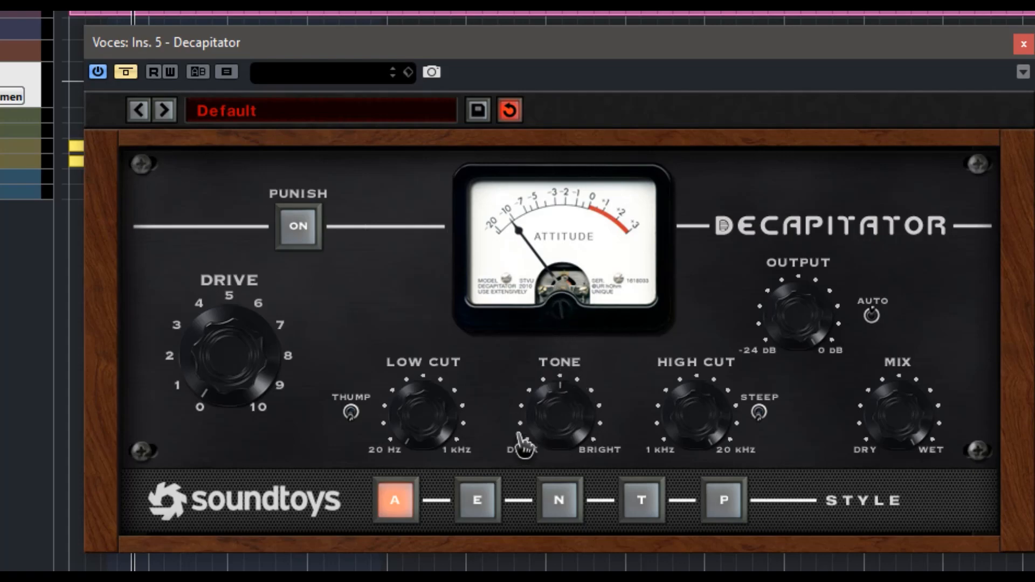
drag(531, 392, 546, 364)
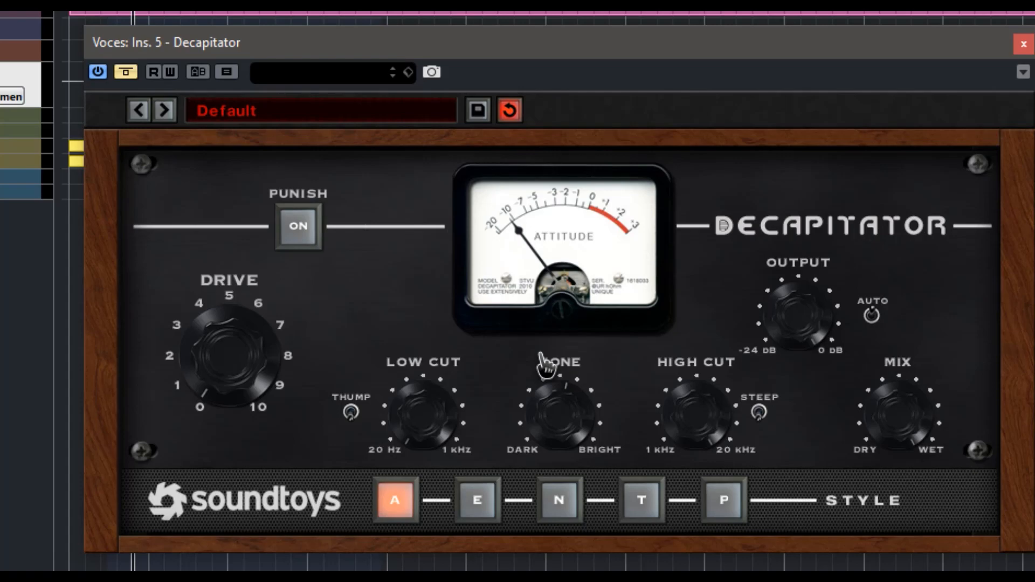
mouse_move(576, 376)
mouse_down()
mouse_move(570, 370)
mouse_move(569, 433)
mouse_move(567, 417)
mouse_up()
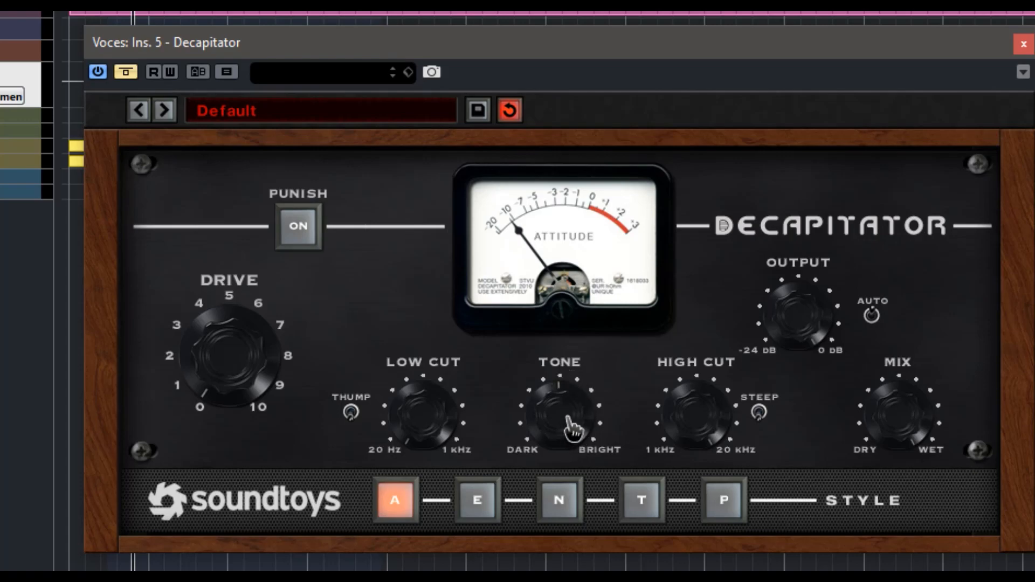
Lower High Cut somewhat below 20 kHz and enable its Steep switch.
drag(706, 391, 723, 504)
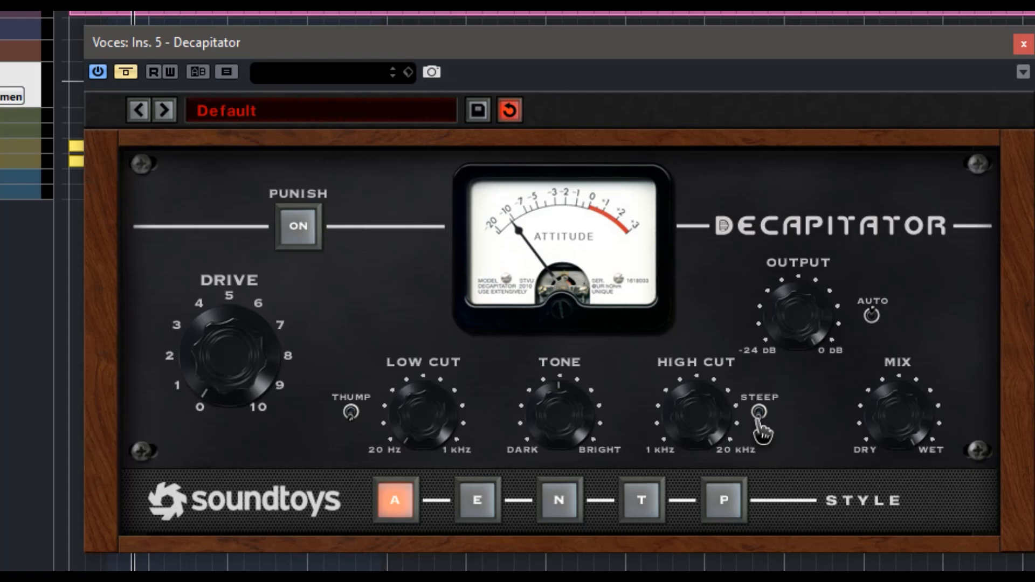
drag(699, 397, 728, 476)
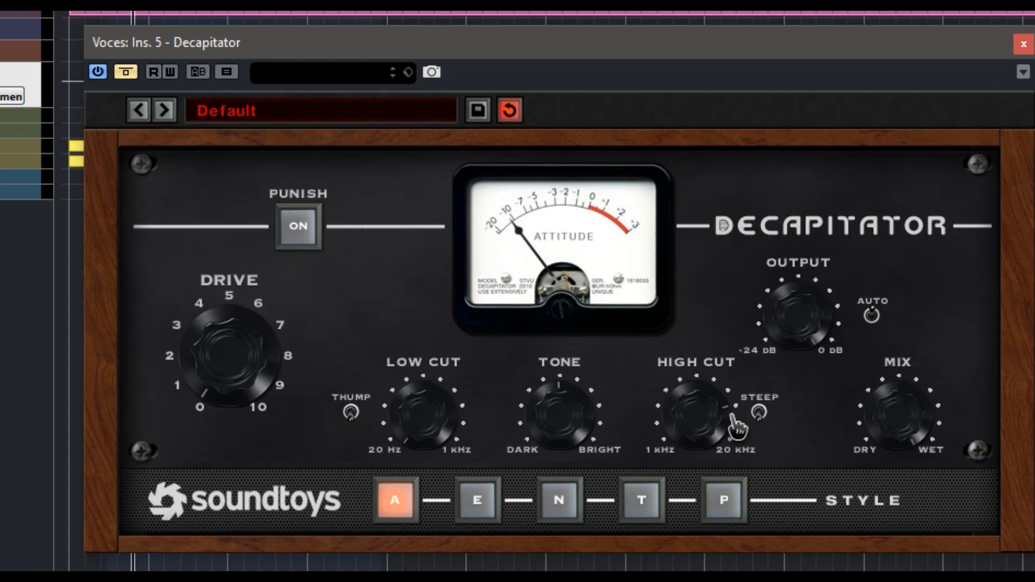
click(758, 416)
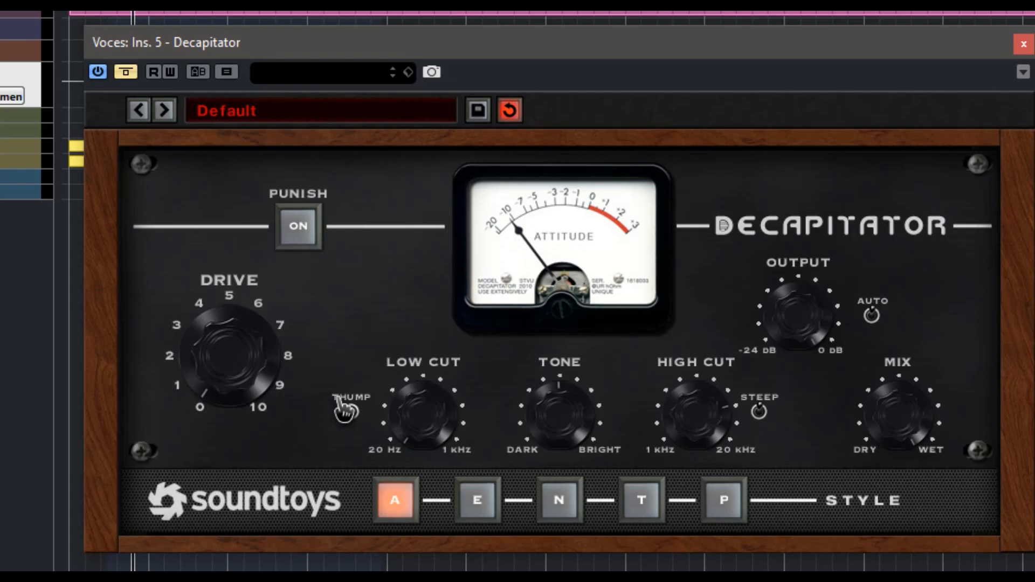
Enable Thump and sweep Low Cut upwards and back to about 20 Hz.
click(350, 414)
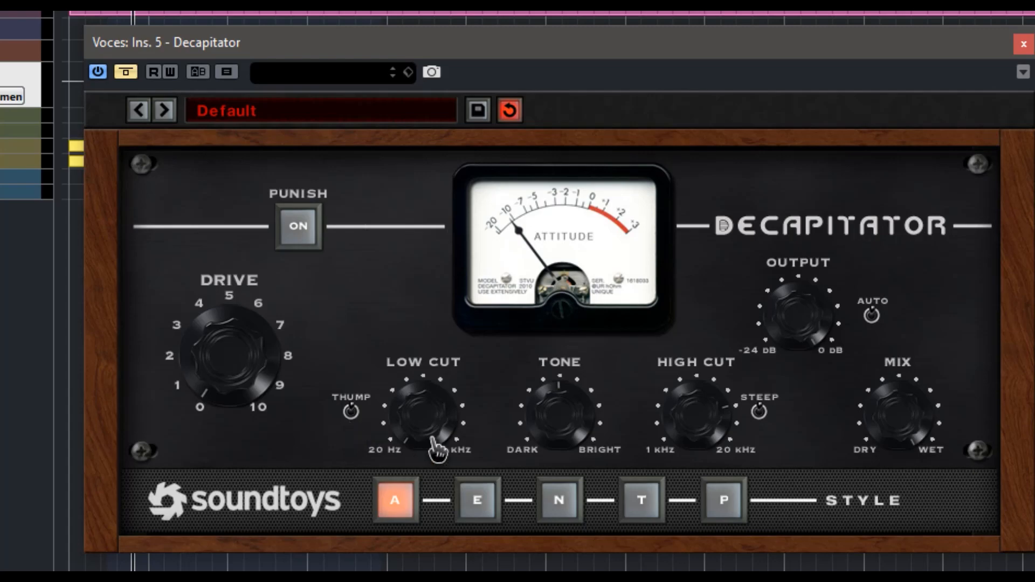
drag(416, 382, 409, 336)
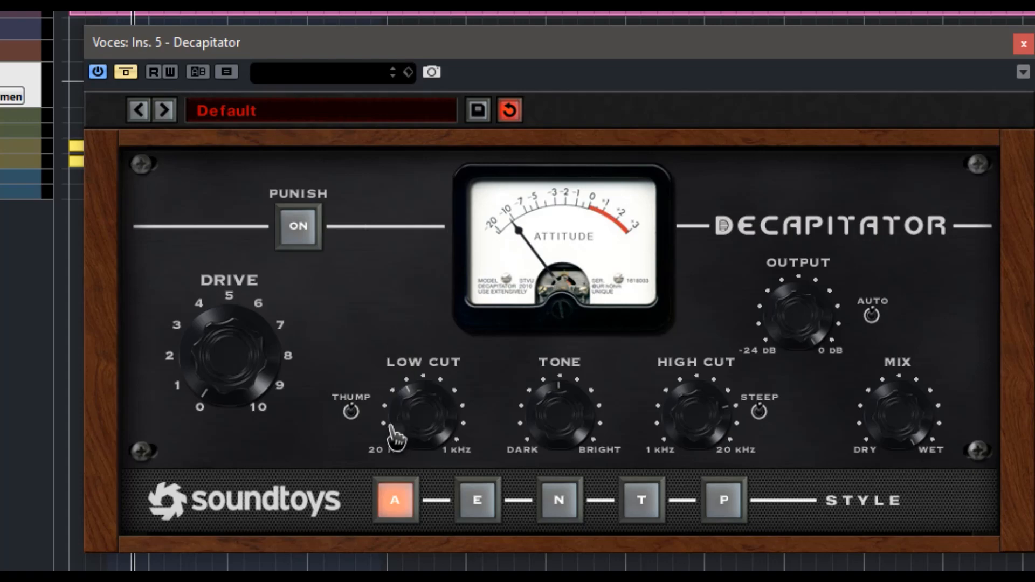
drag(433, 428, 406, 474)
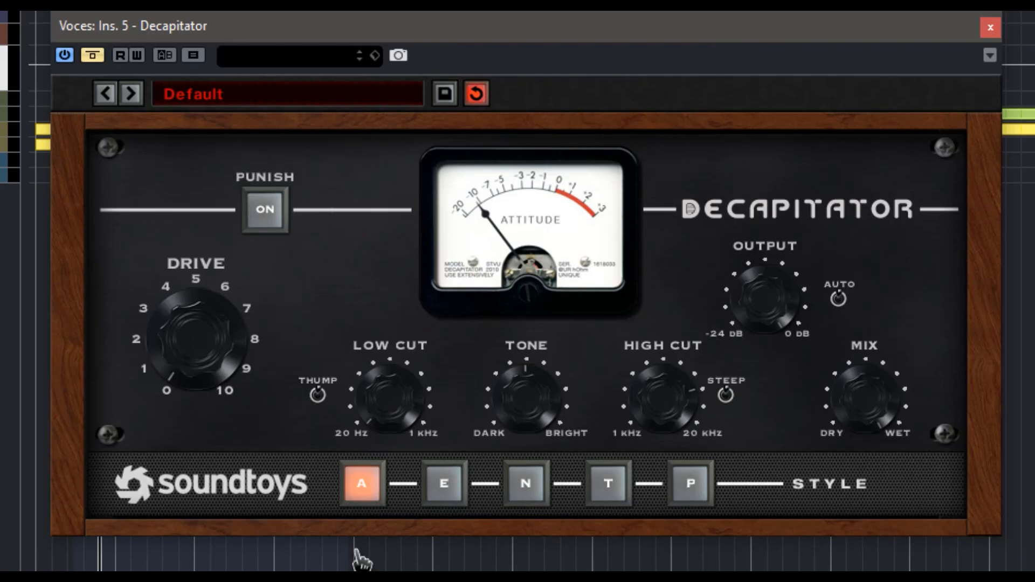
Try saturation style E, change to style N, and raise Drive to about 4.5.
click(434, 495)
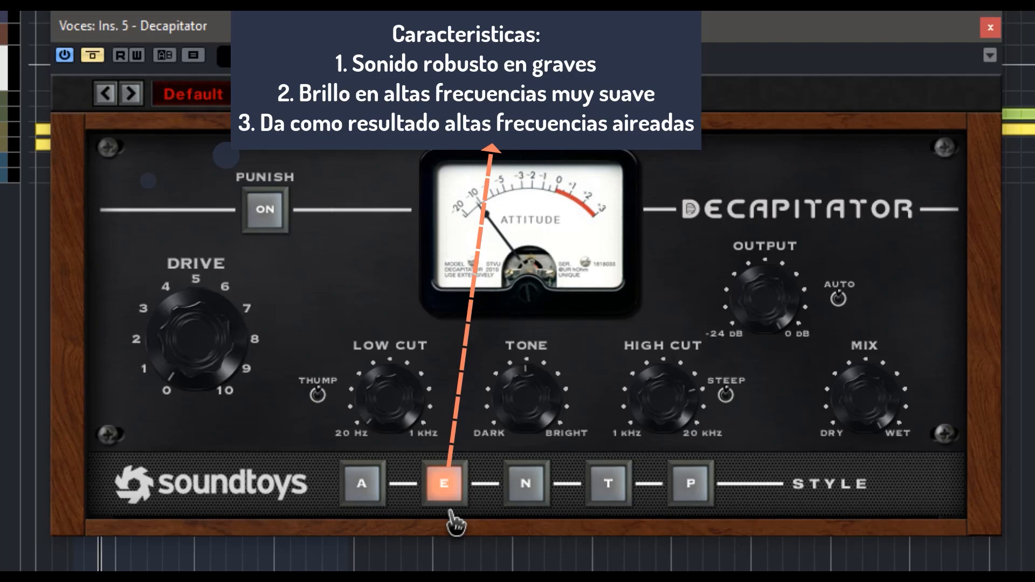
click(526, 483)
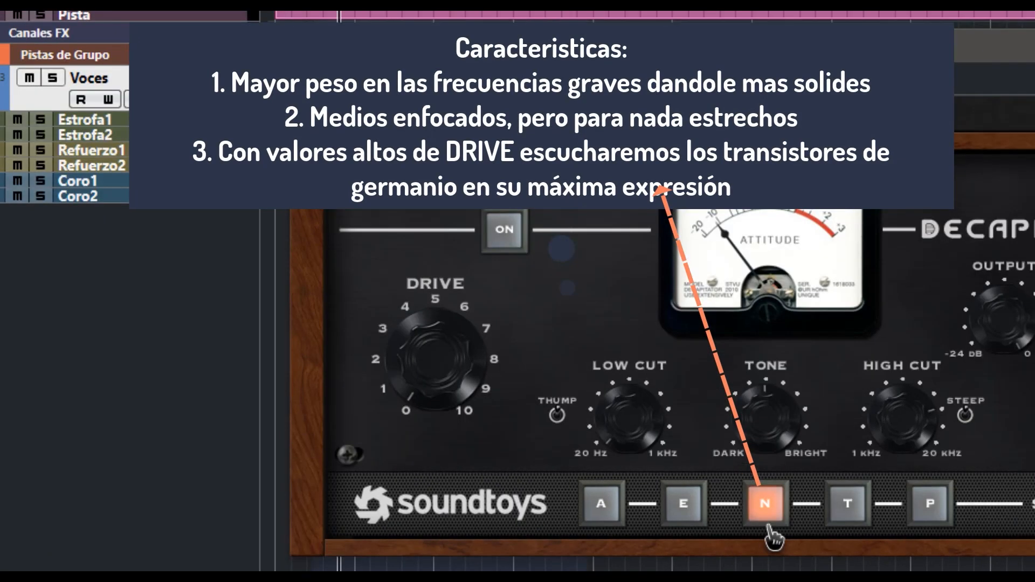
drag(415, 367, 405, 285)
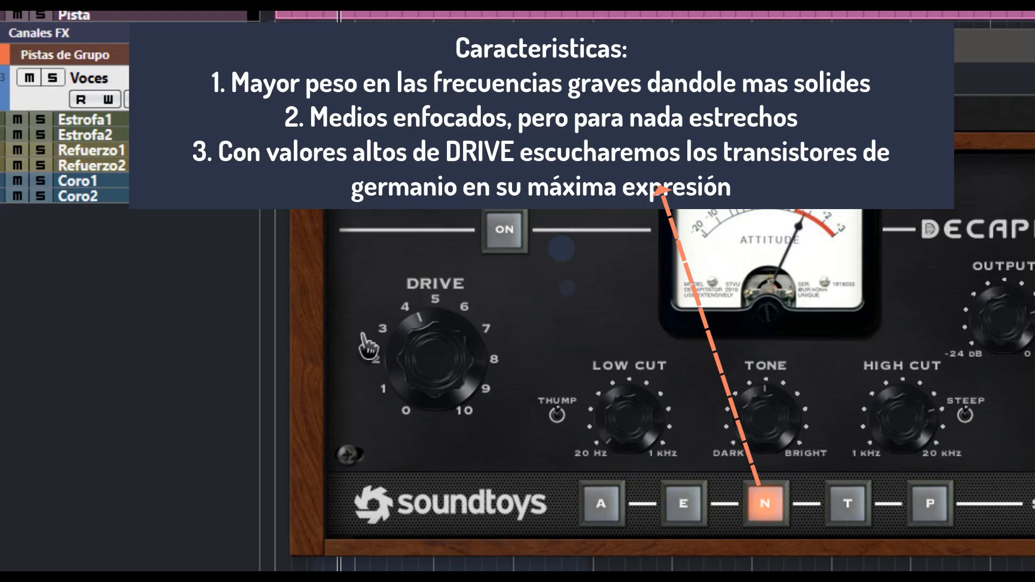
Compare saturation styles T and P by alternating between them, finishing on P.
click(847, 517)
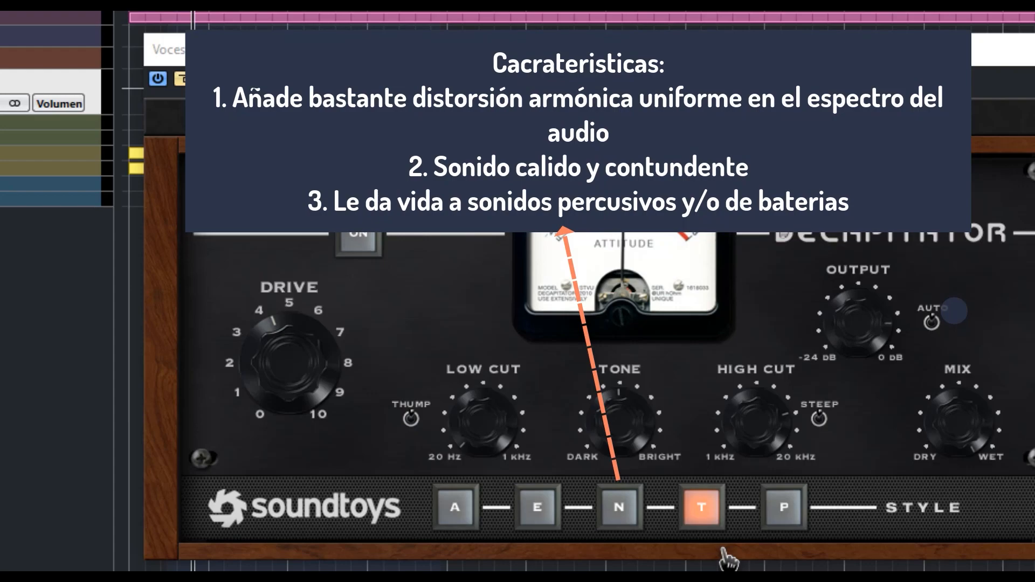
click(783, 512)
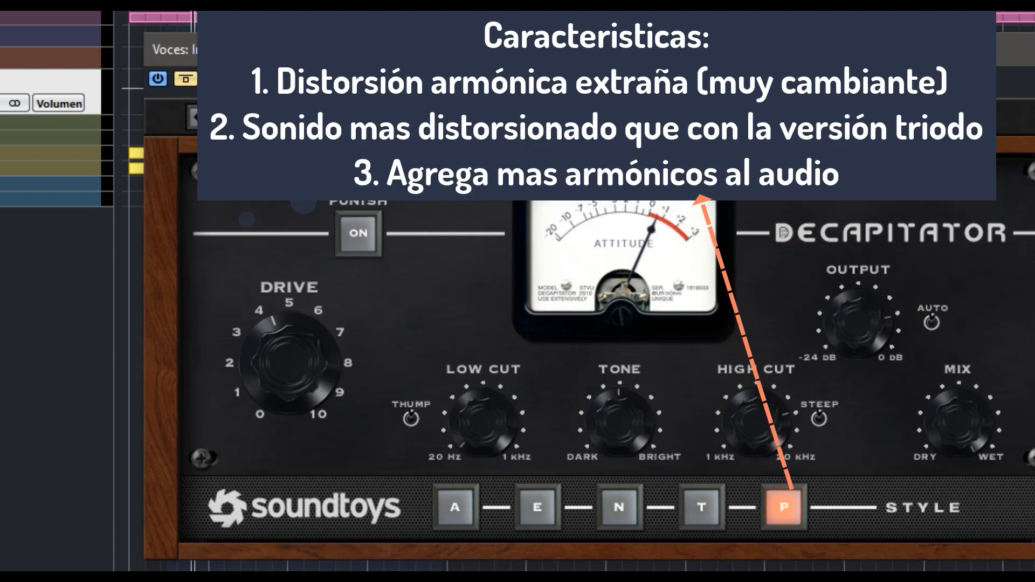
click(710, 521)
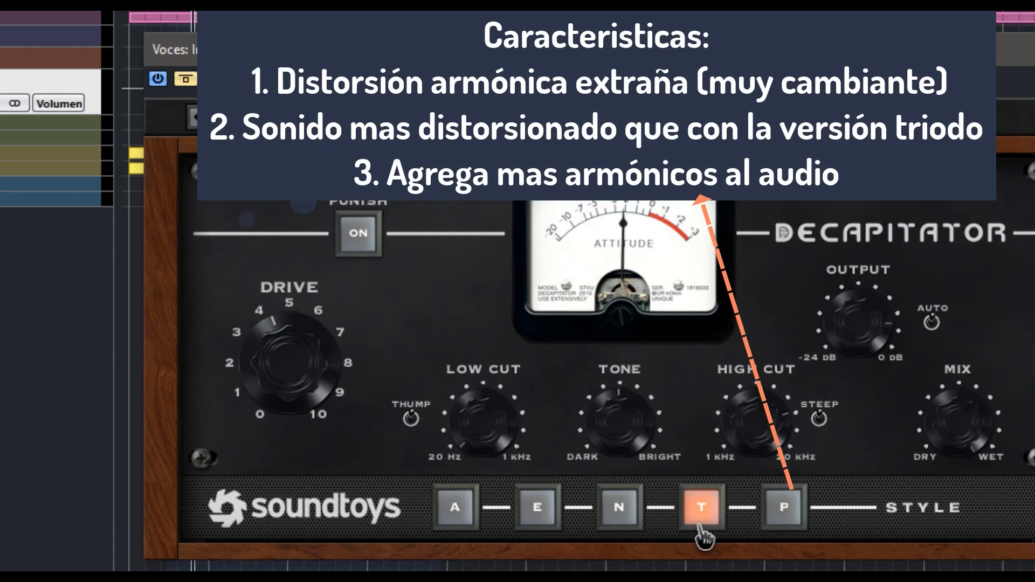
click(789, 520)
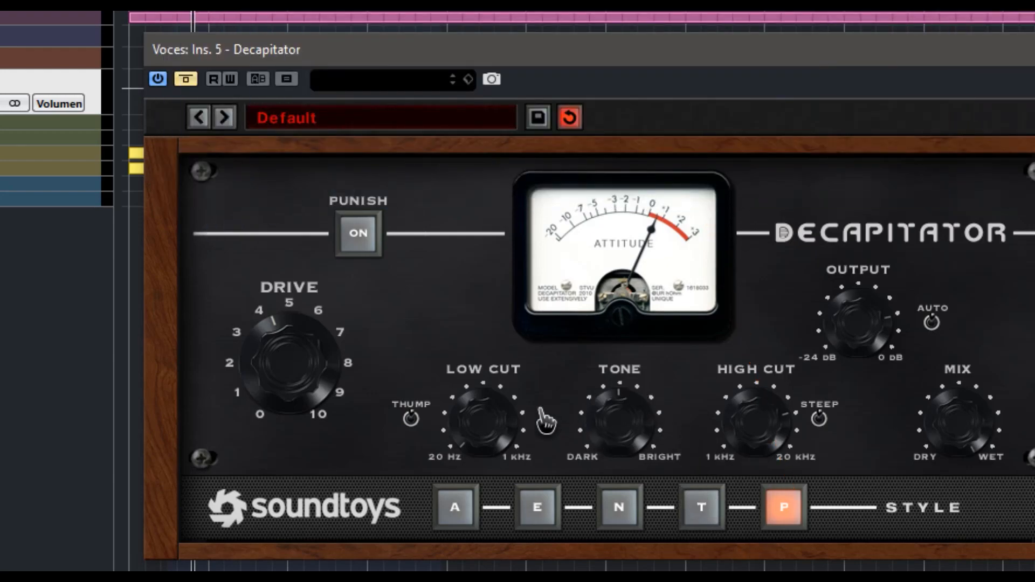
Lower Drive to about 0.5 and reset all controls by loading the Beefy preset and returning to Default.
drag(312, 358, 308, 458)
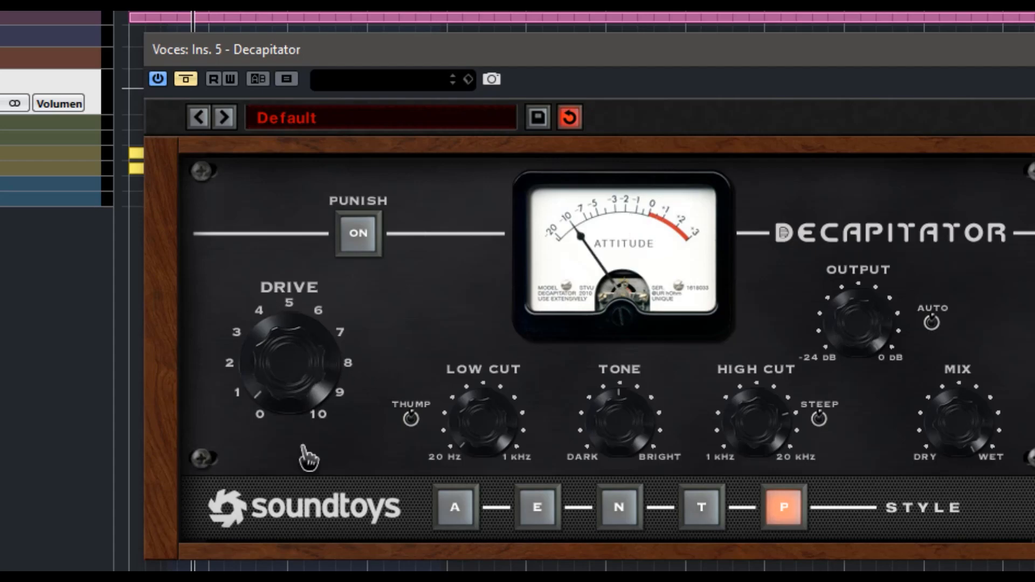
click(225, 117)
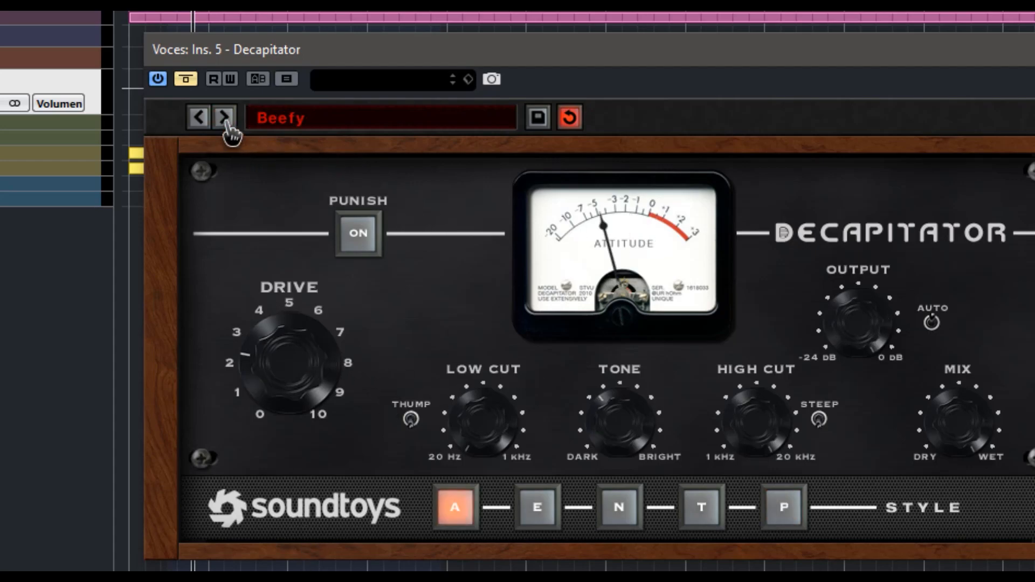
click(200, 118)
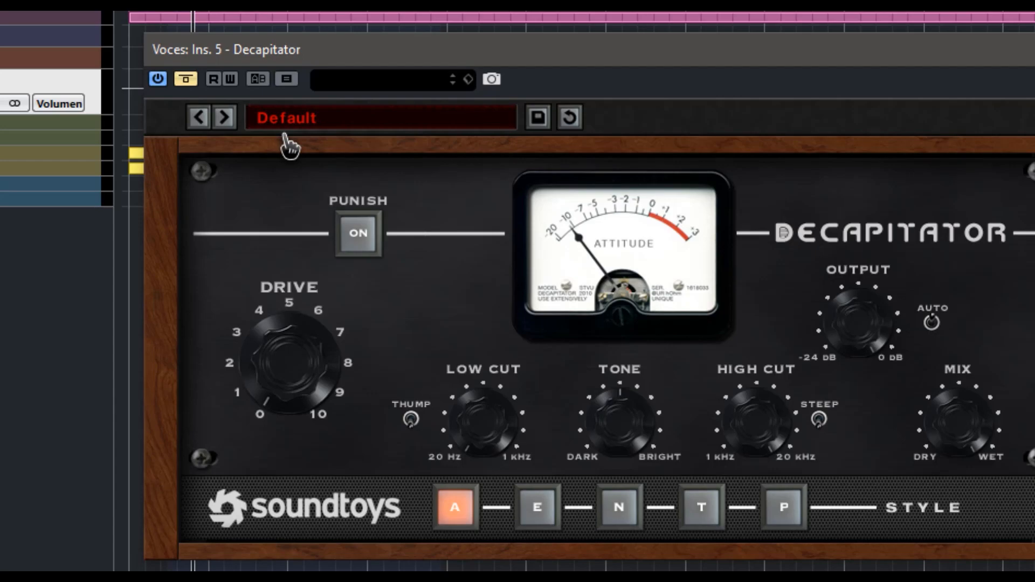
Reposition the project cursor and toggle the insert's bypass to compare processed and unprocessed vocals, leaving the effect active.
click(166, 12)
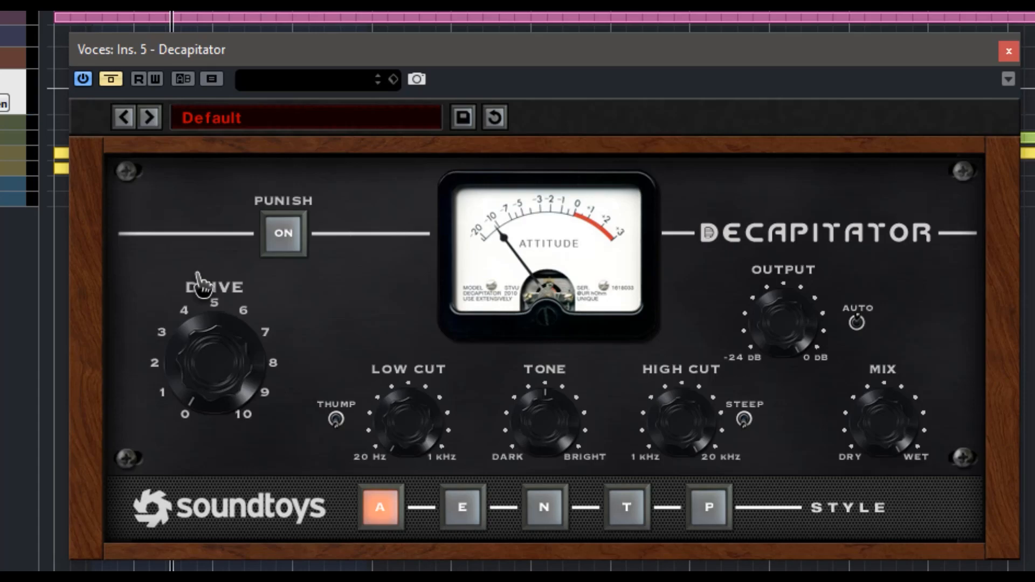
click(111, 80)
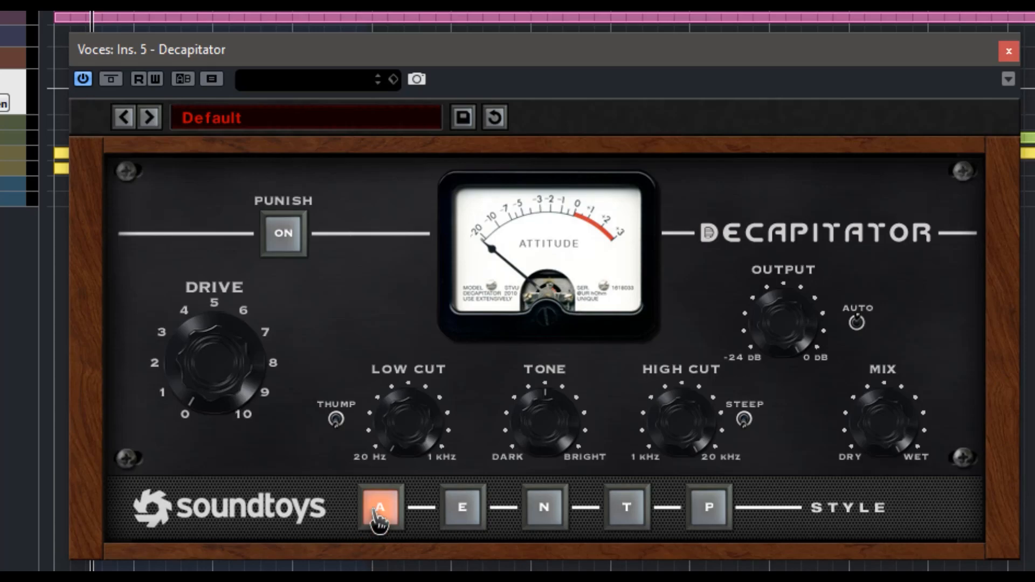
click(115, 86)
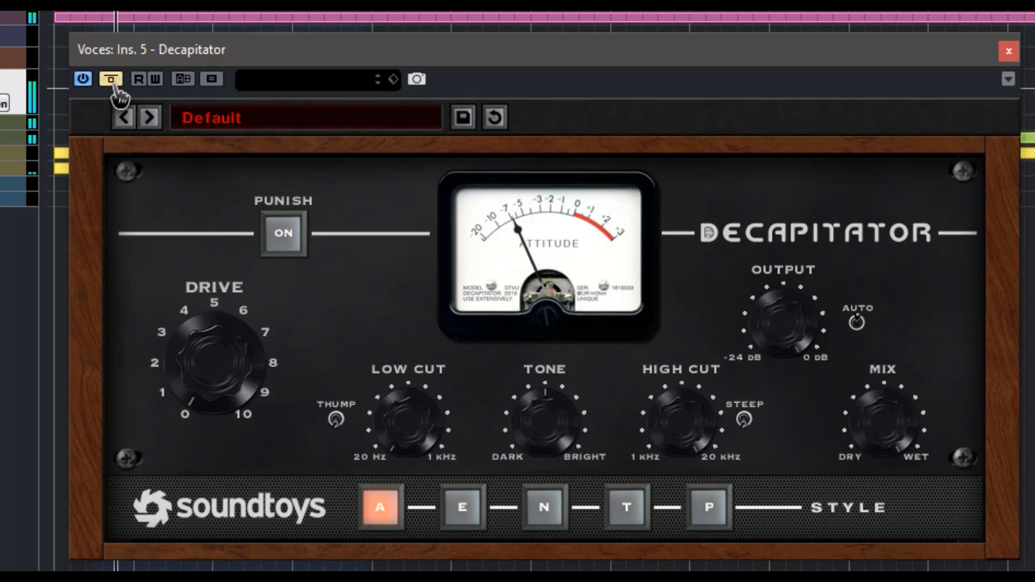
click(115, 87)
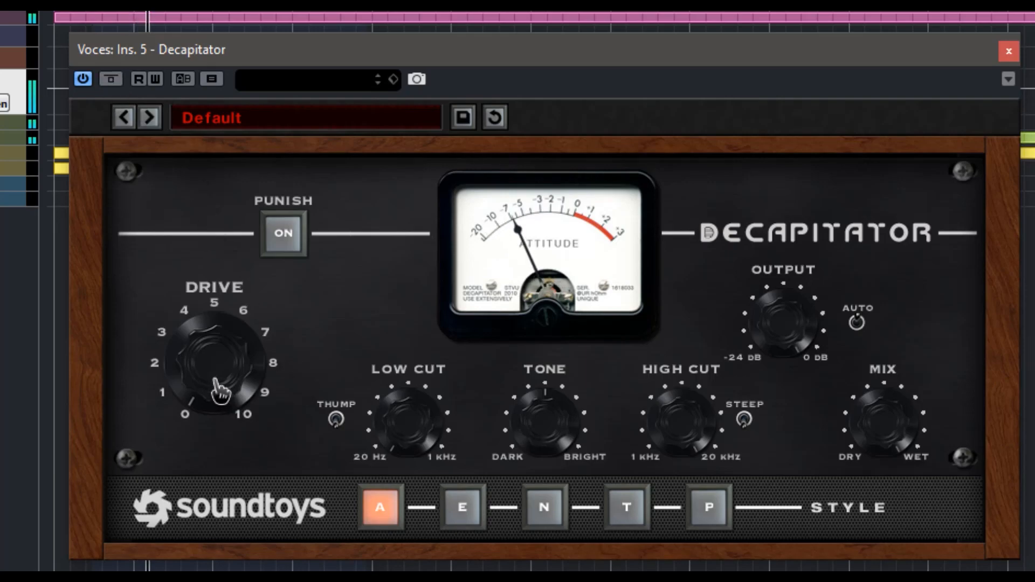
Nudge Drive slightly upwards near its minimum with style A active.
drag(218, 390, 219, 384)
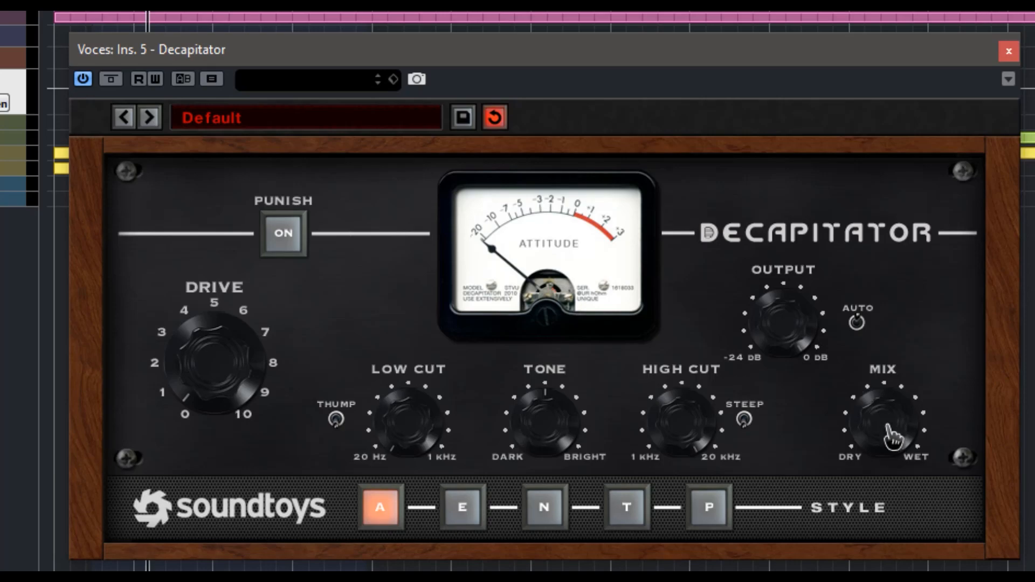
Sweep Mix towards dry and back to fully wet, and raise Drive to about 2.7 with style A.
drag(894, 421, 927, 567)
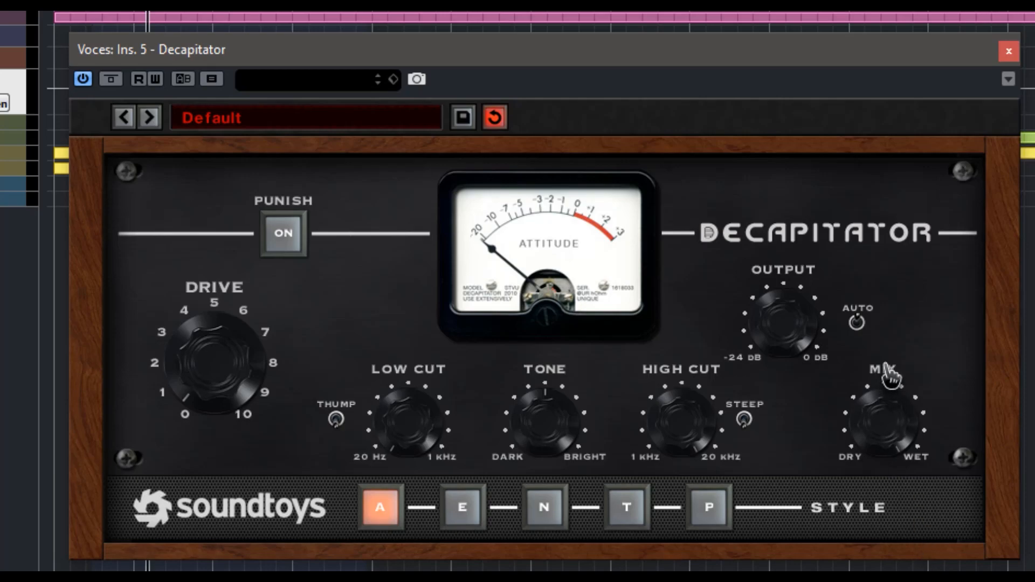
drag(232, 366, 204, 328)
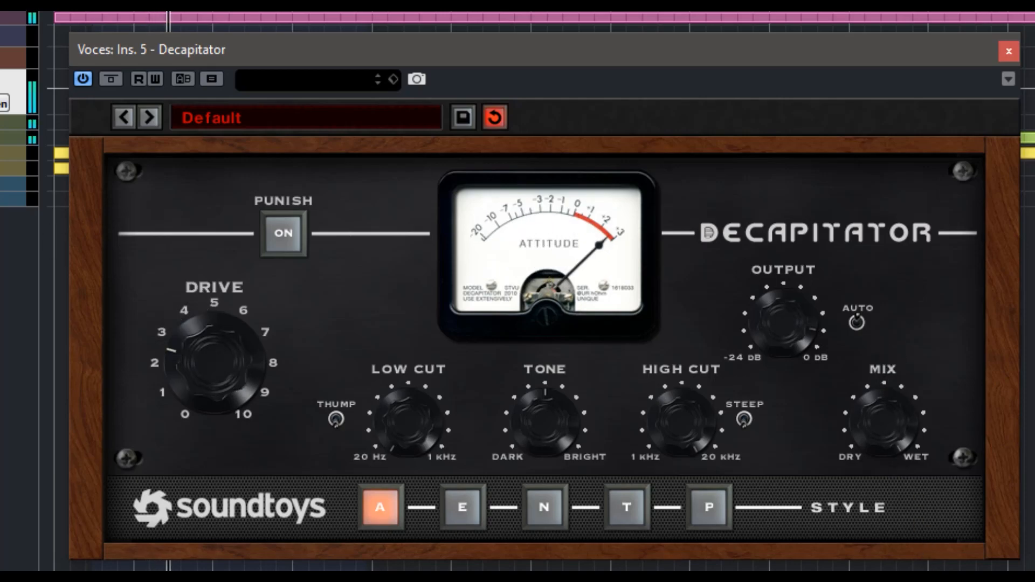
drag(241, 384, 213, 388)
Raise Low Cut and compare it with Thump on and off, leaving Thump off and Low Cut just below its midpoint.
drag(406, 416, 388, 324)
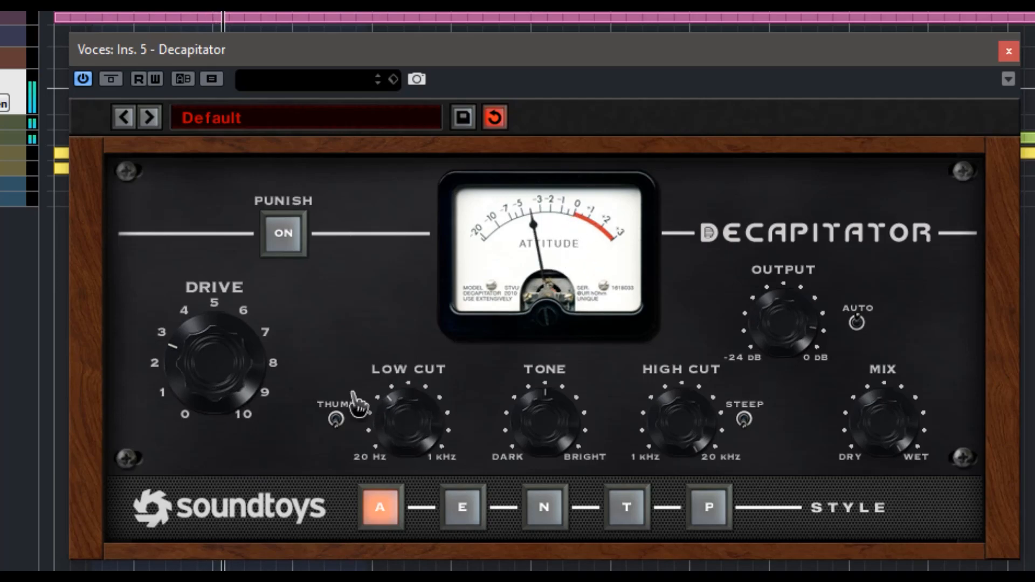
click(335, 420)
drag(395, 436, 393, 412)
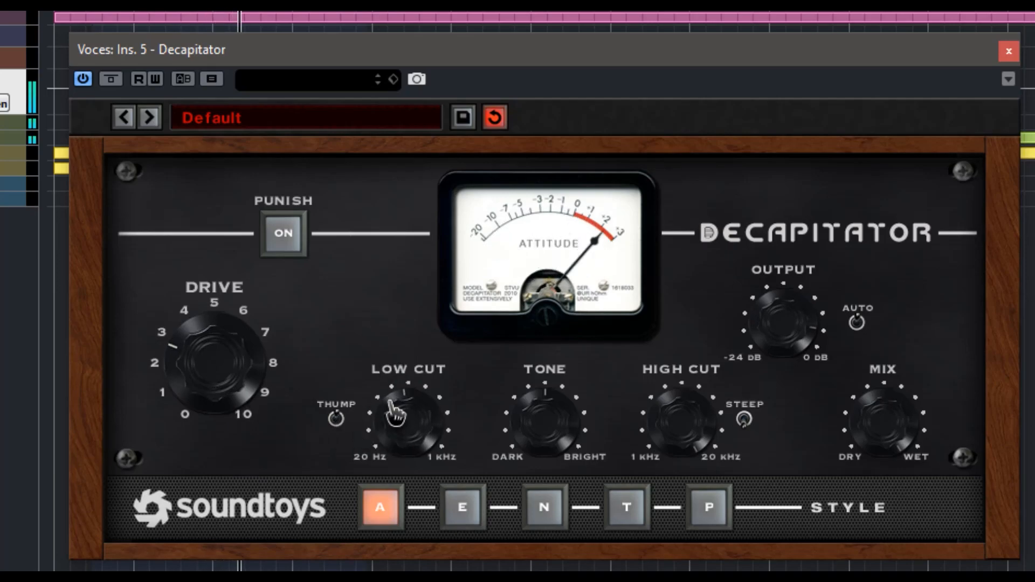
click(335, 420)
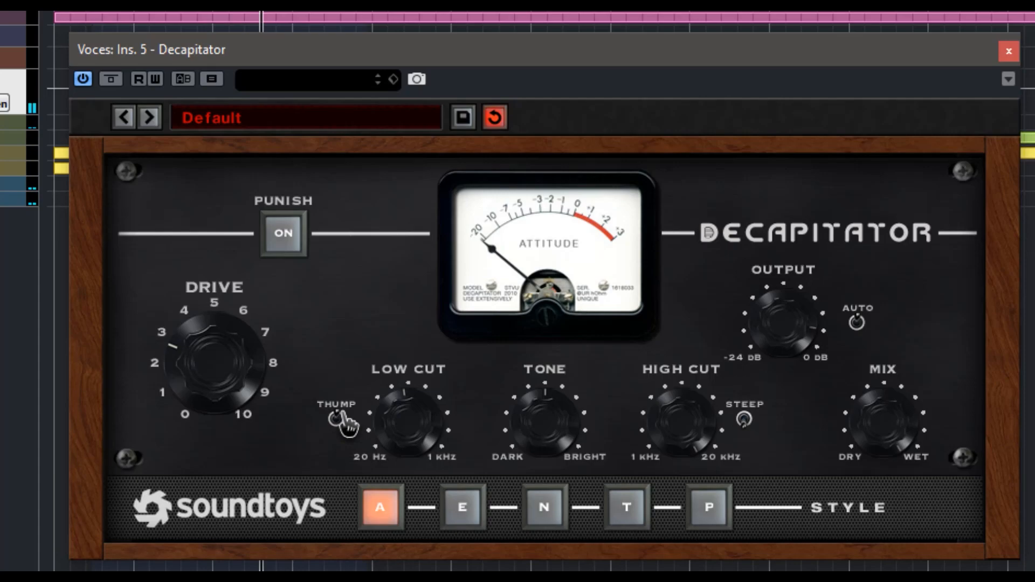
drag(427, 427, 406, 449)
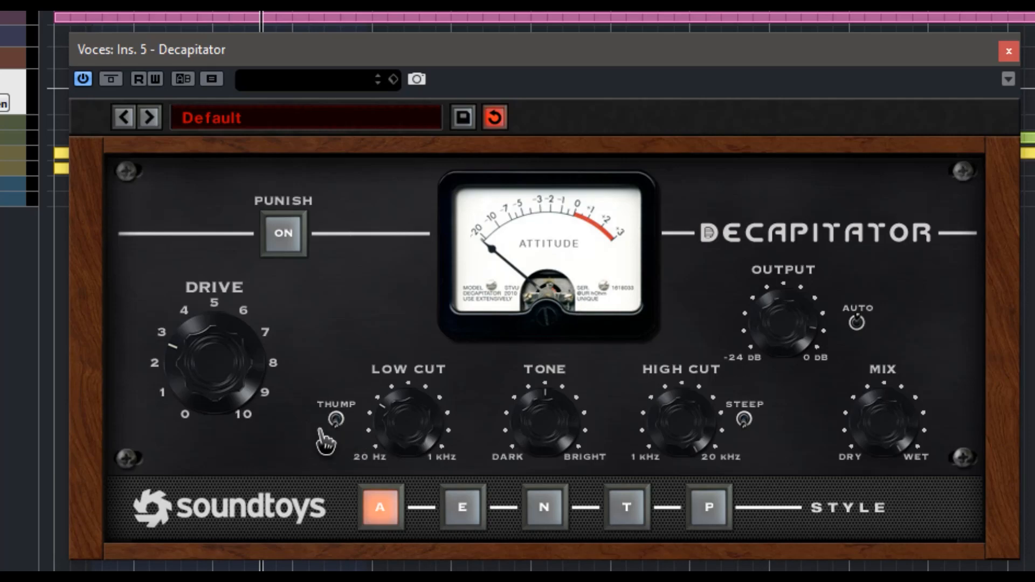
drag(416, 435, 405, 387)
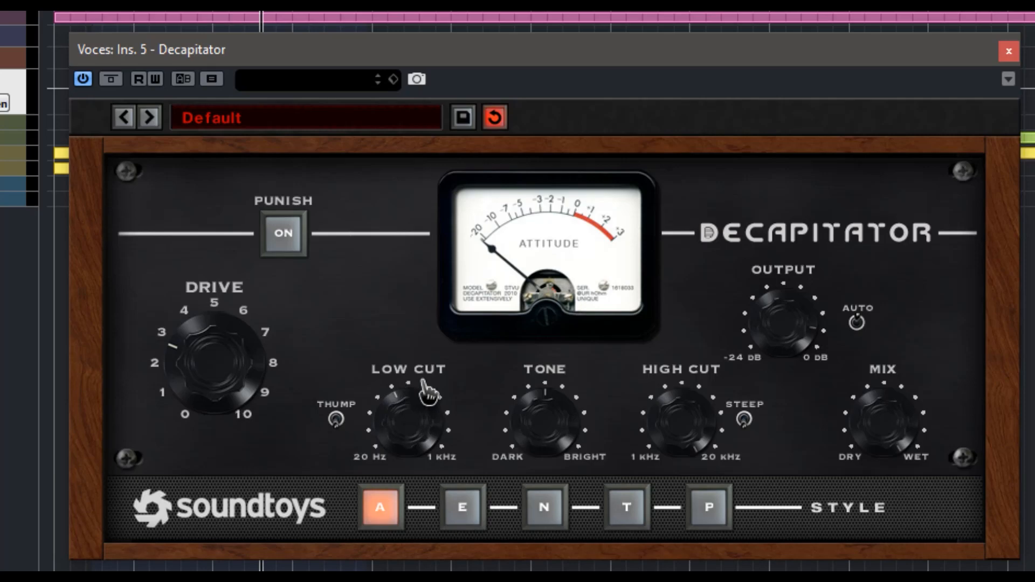
Lower Drive to about 0.5 and bring High Cut down in stages to around its midpoint.
drag(693, 430, 708, 498)
drag(291, 360, 273, 462)
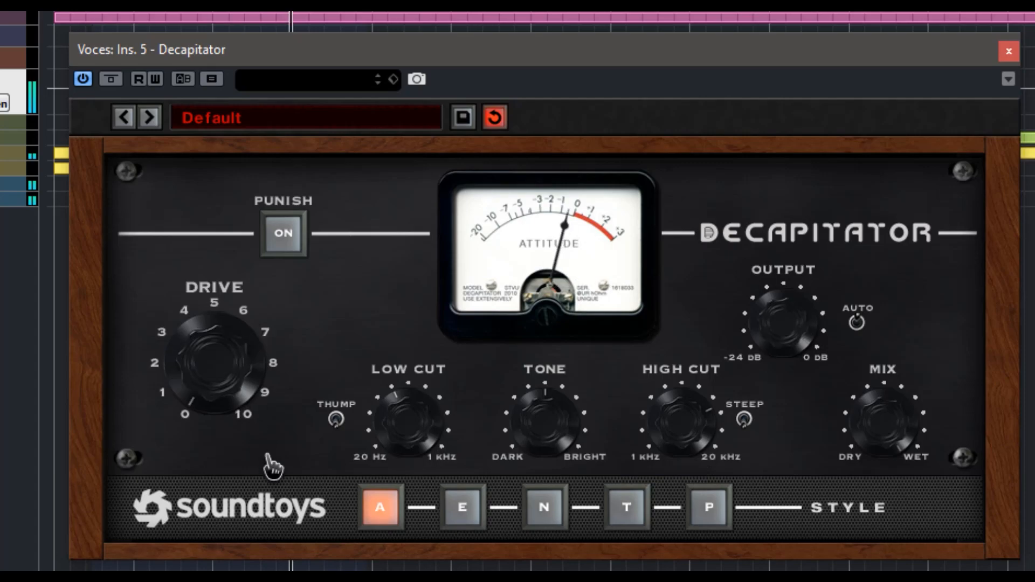
drag(700, 446, 703, 467)
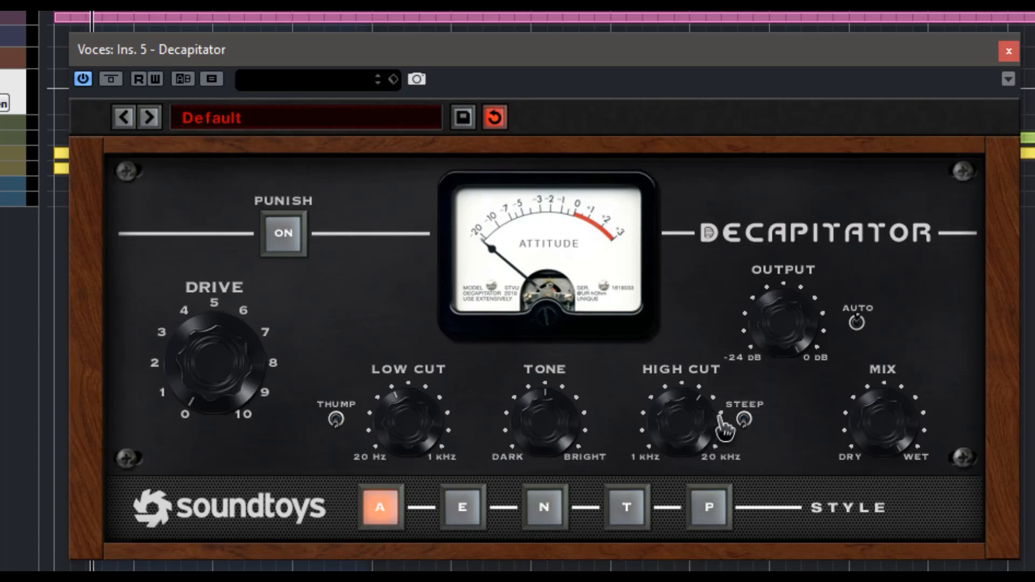
drag(700, 416, 712, 459)
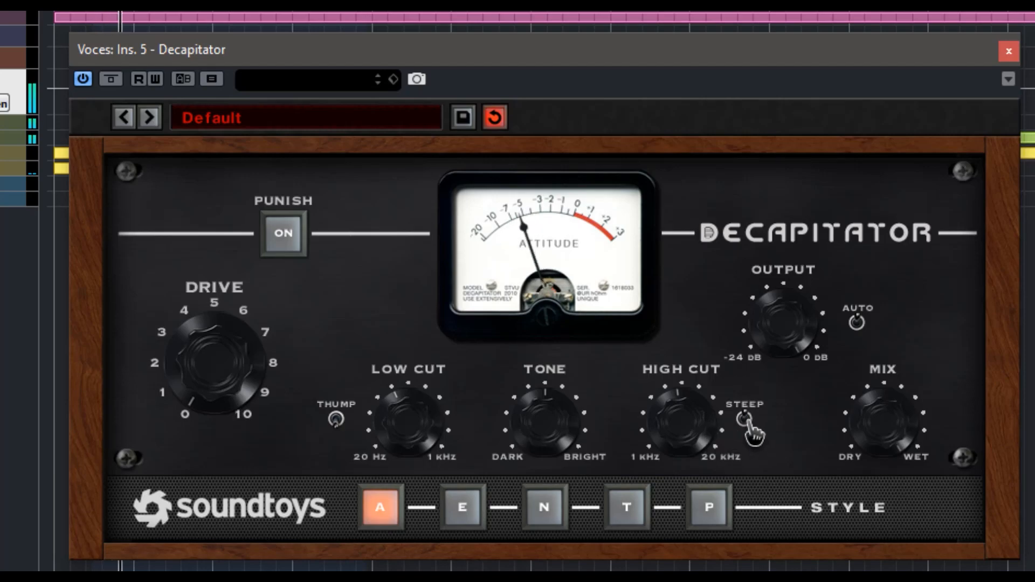
Compare the High Cut filter with Steep on and off, leaving Steep off and High Cut just above its midpoint.
click(745, 423)
click(746, 425)
drag(678, 436, 676, 422)
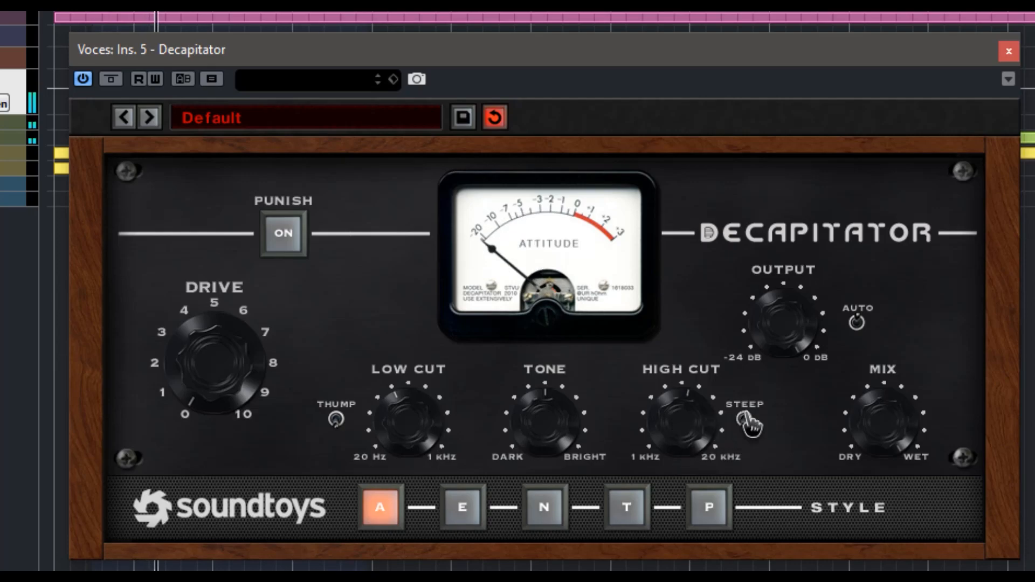
click(745, 417)
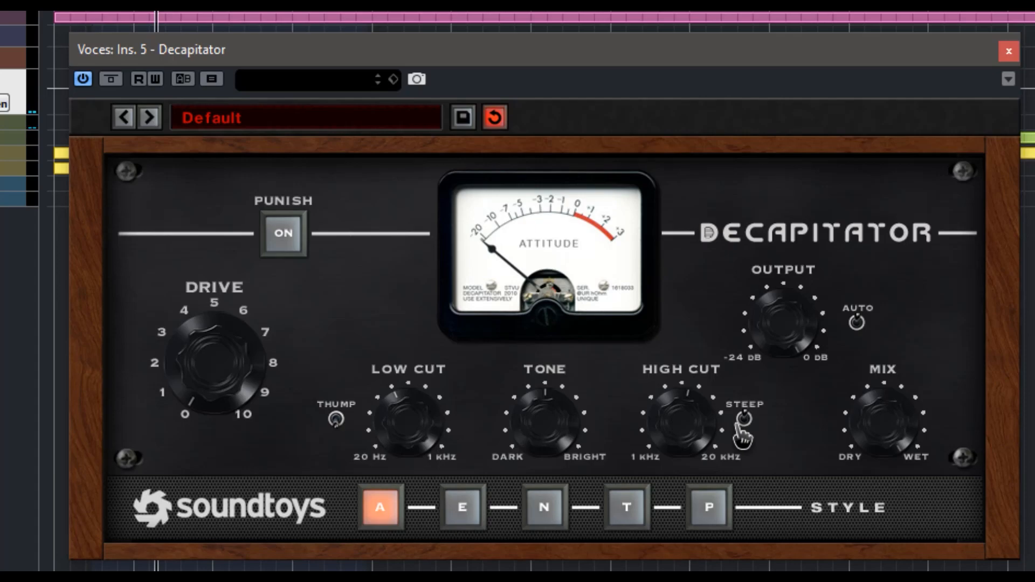
Audition Tone towards Bright and settle it moderately towards Dark.
mouse_move(552, 419)
mouse_down()
mouse_move(548, 435)
mouse_move(550, 382)
mouse_move(557, 422)
mouse_up()
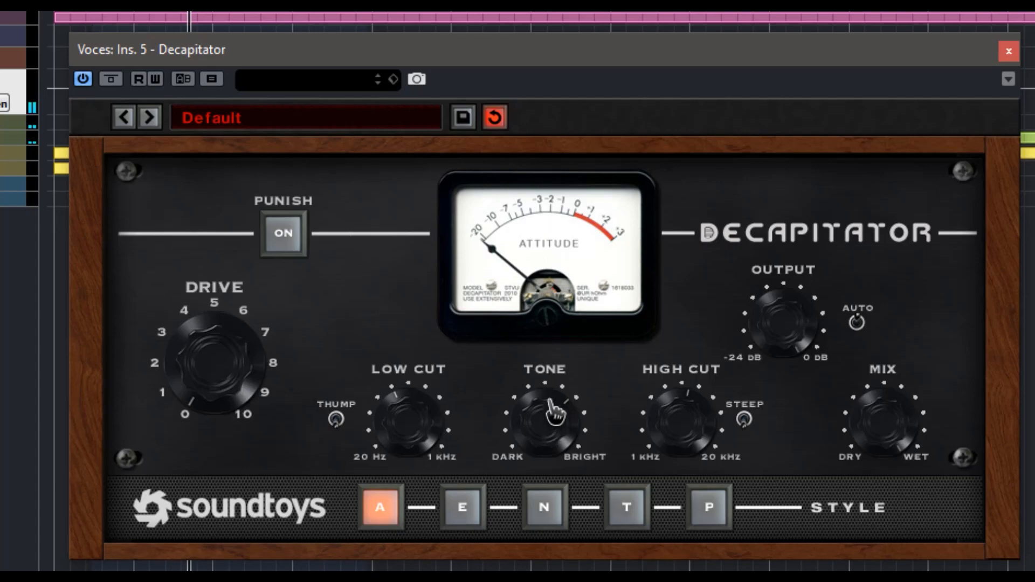
drag(554, 412, 550, 462)
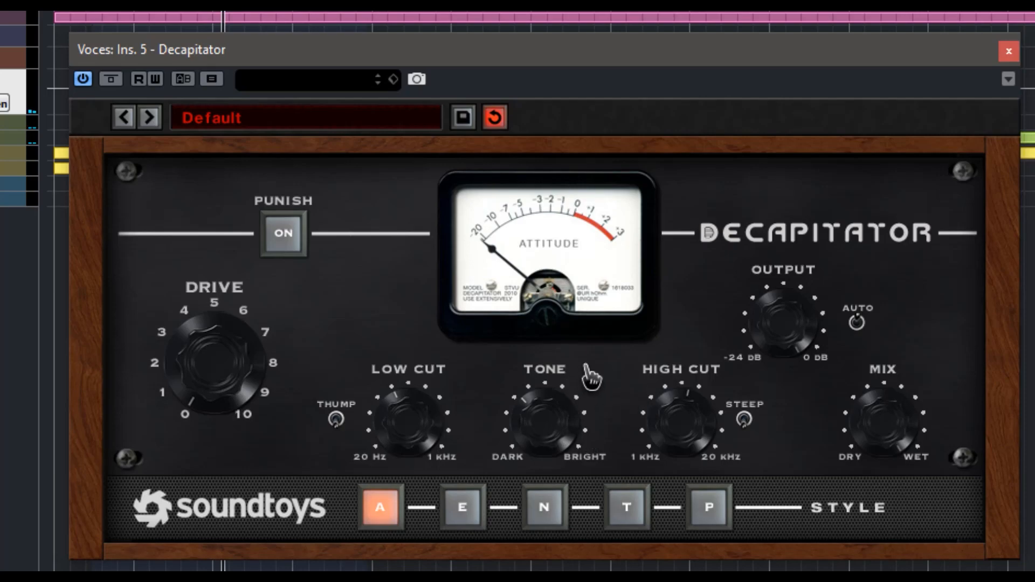
Compare Punish on and off with style A, raising Drive to about 3.7 and returning it to about 0.5, leaving Punish off.
click(283, 244)
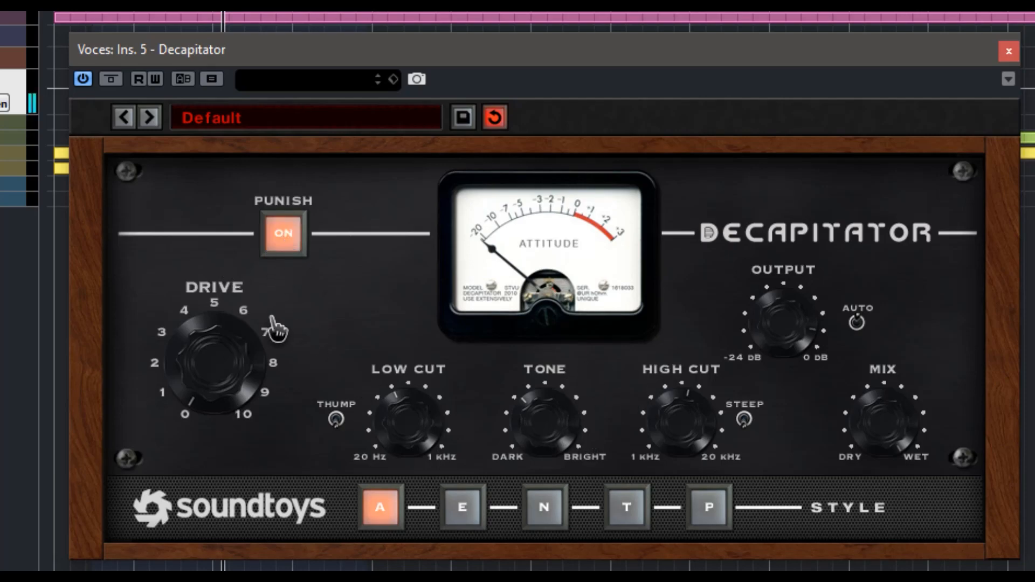
drag(215, 393, 200, 326)
click(285, 247)
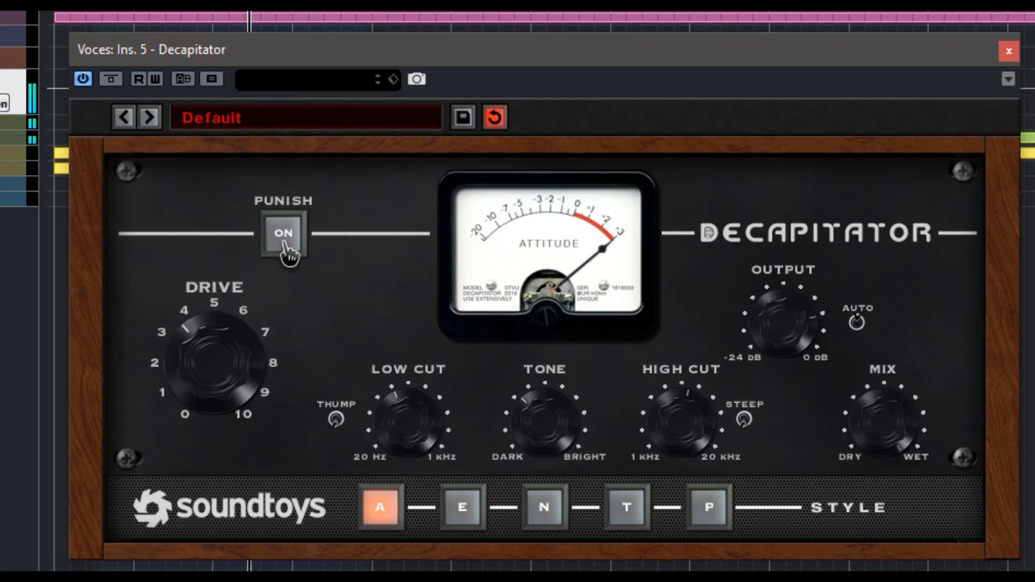
click(283, 250)
drag(226, 388, 203, 402)
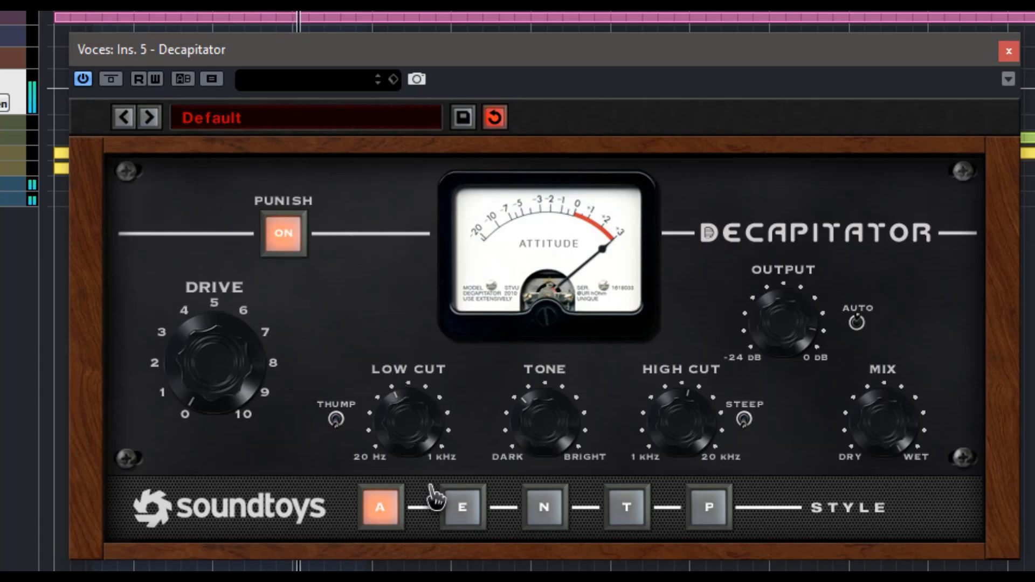
click(284, 237)
Audition style E at Drive about 2.4, and with Punish on while lowering Drive to about 0.5, leaving Punish off.
click(462, 511)
drag(258, 411, 195, 353)
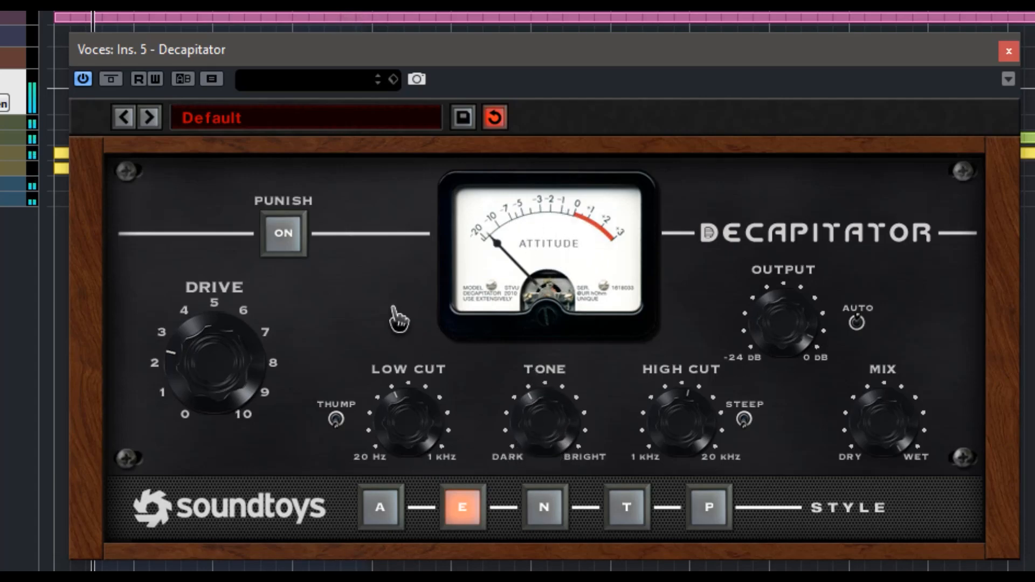
click(279, 246)
drag(235, 342, 244, 429)
click(285, 245)
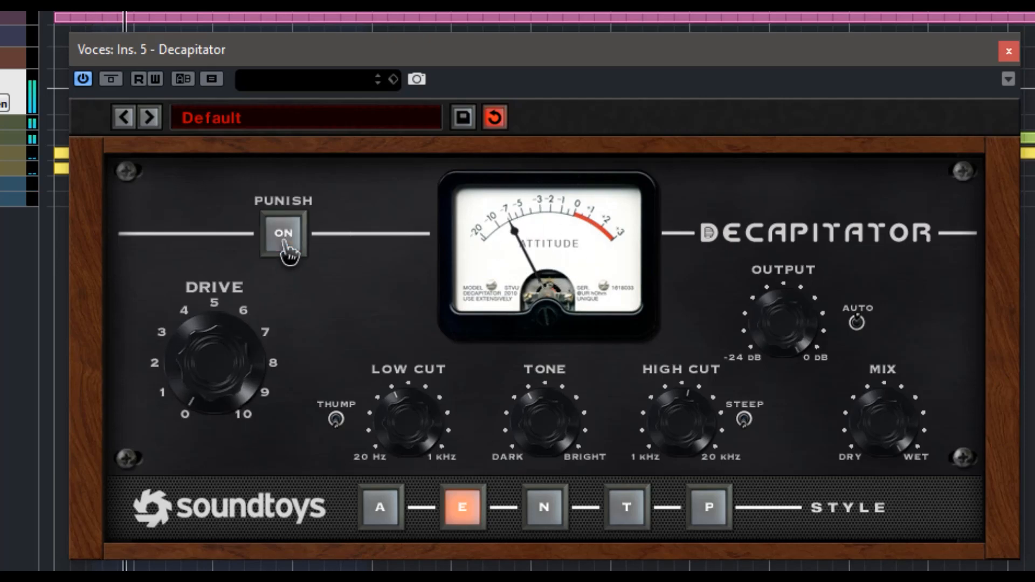
Audition style N with Drive raised to about 2 and Punish switched on.
click(545, 517)
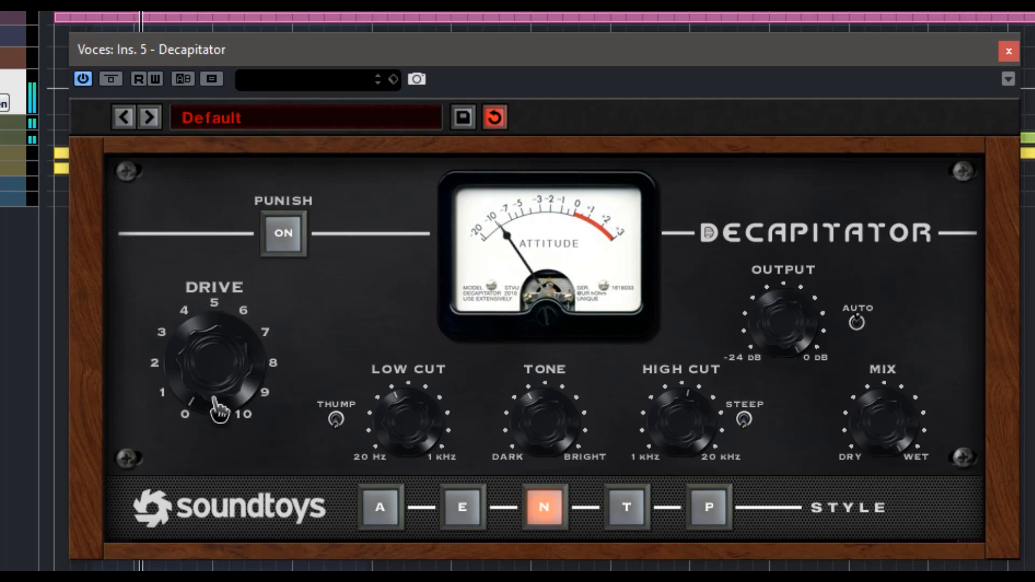
drag(189, 347, 210, 335)
click(289, 248)
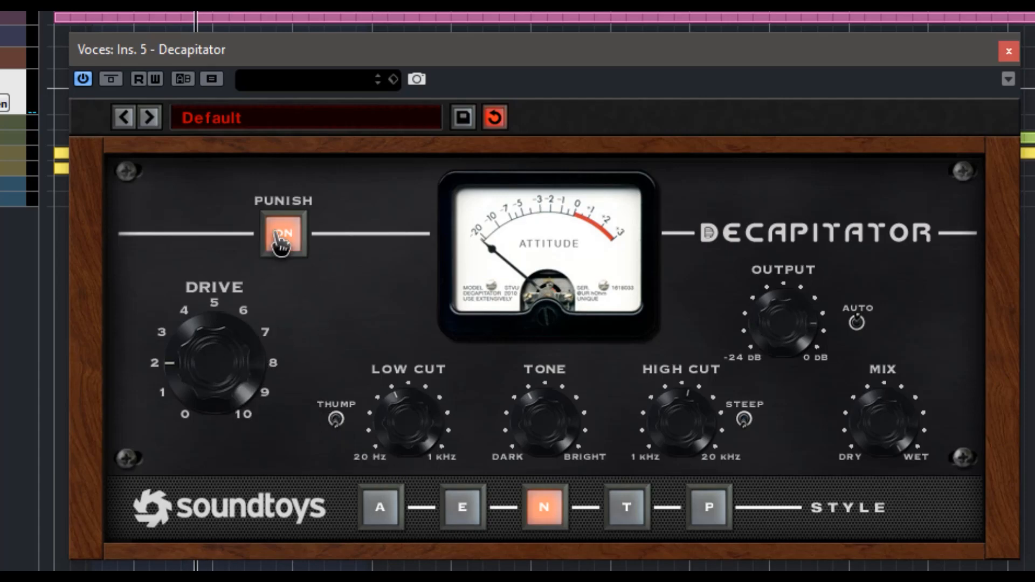
Audition style T with Drive lowered to about 0.5, comparing Punish on and off and leaving it off.
click(625, 510)
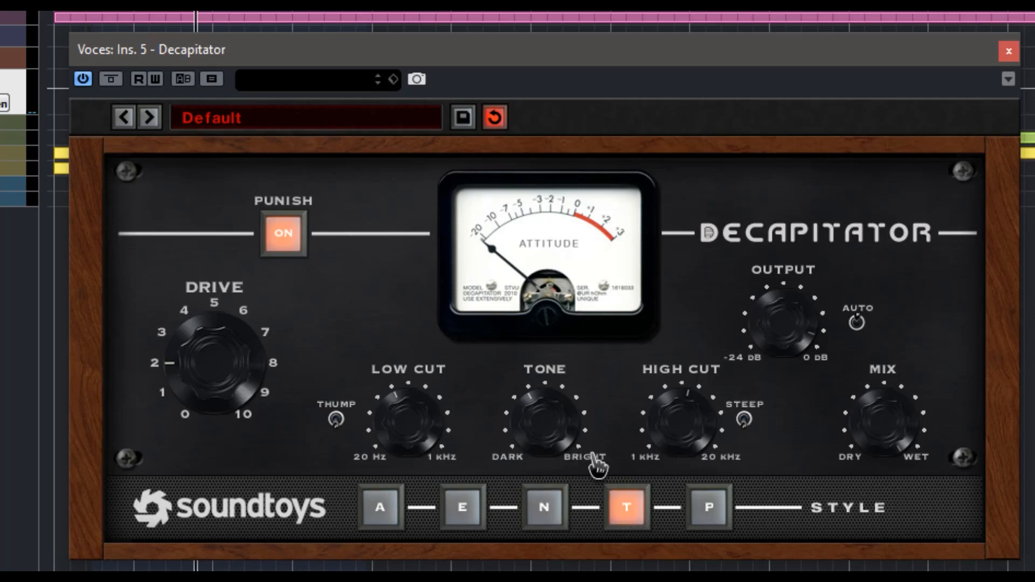
click(291, 234)
drag(202, 378, 215, 430)
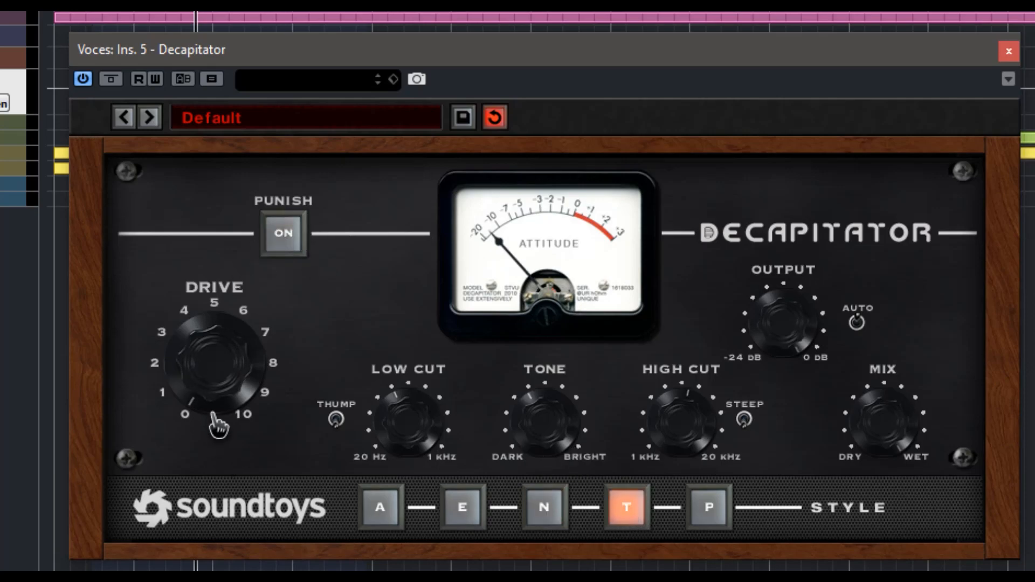
drag(212, 380, 220, 415)
click(281, 249)
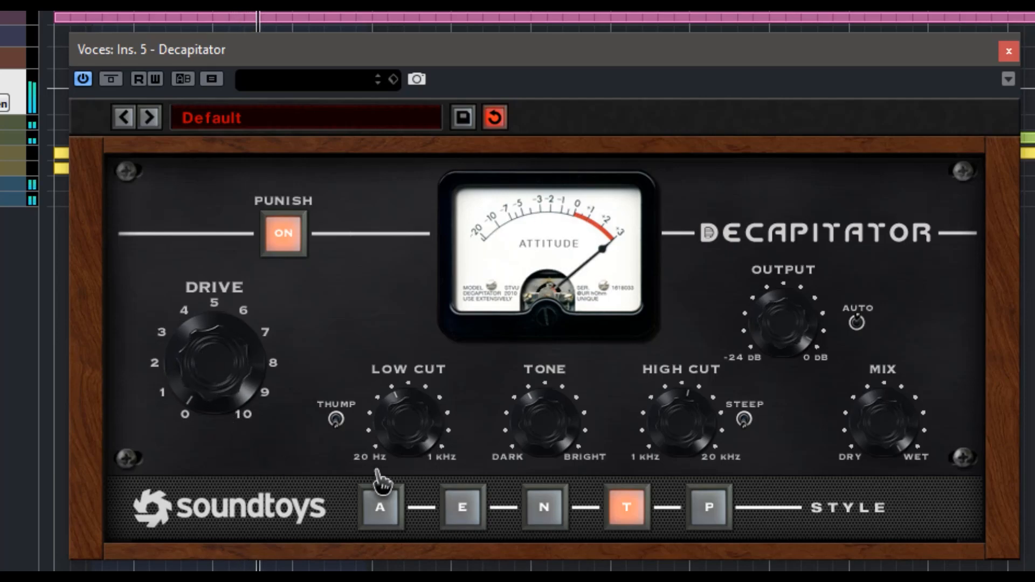
click(285, 247)
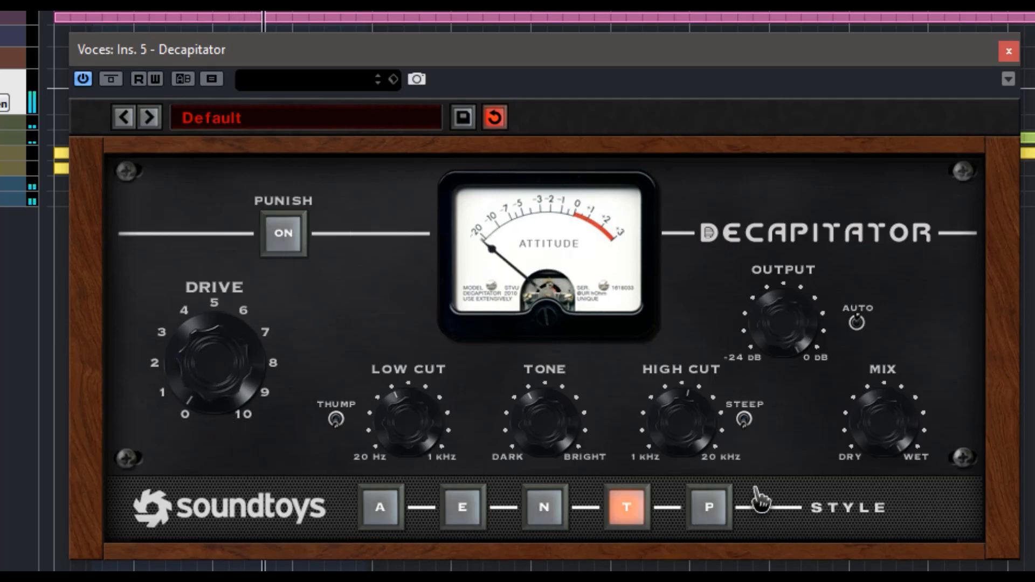
Select style P, raise Drive to slightly above 2 and switch Punish on.
click(716, 518)
drag(235, 393, 193, 346)
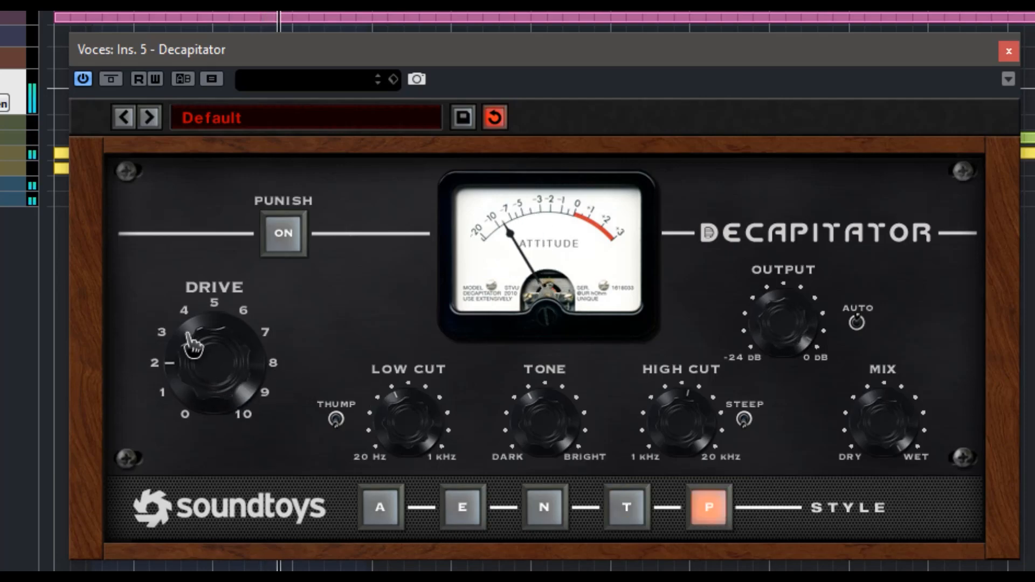
click(285, 240)
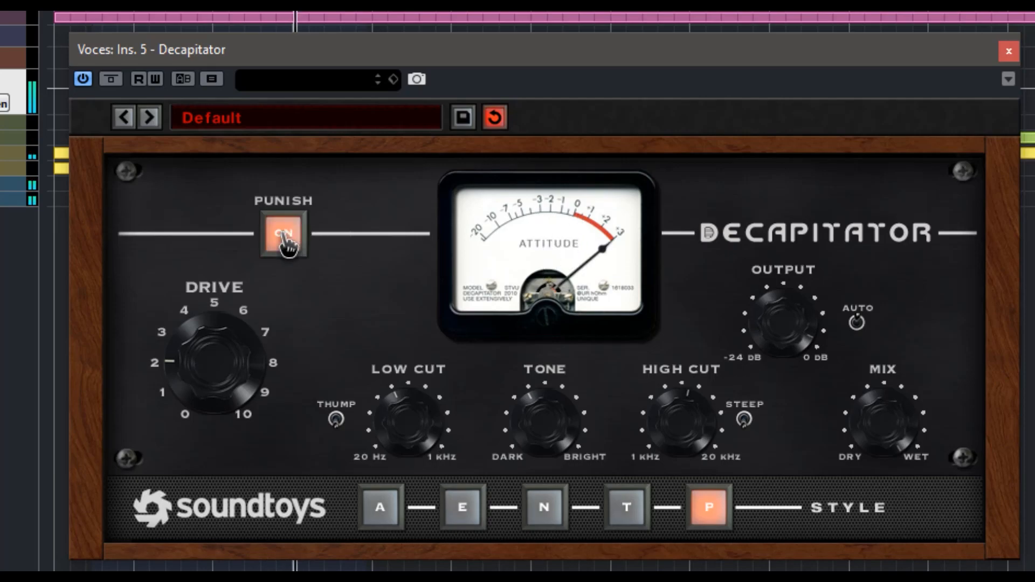
drag(213, 372, 206, 364)
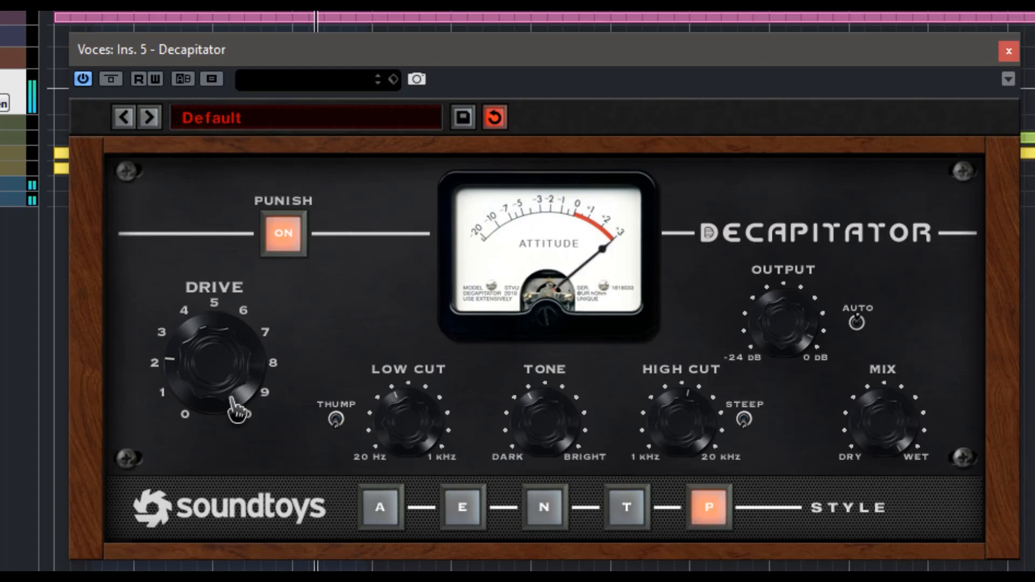
Compare style T against P with Punish on, return to P and switch Punish off.
click(632, 510)
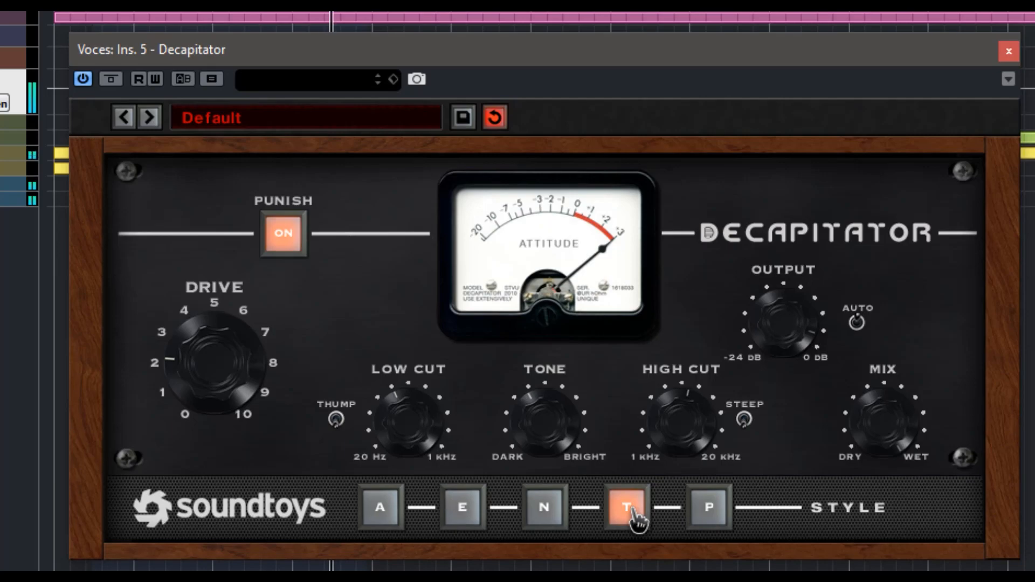
click(707, 516)
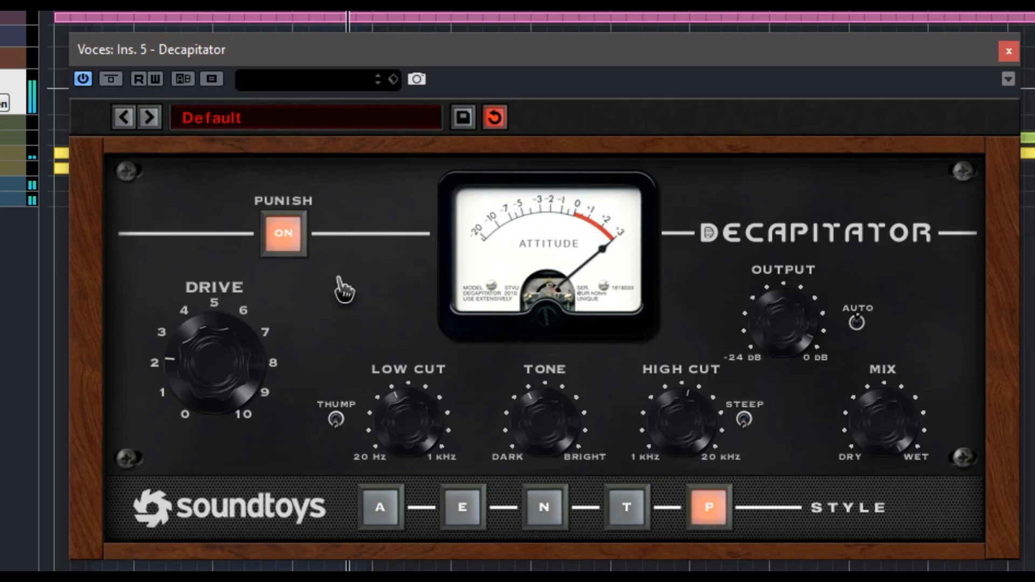
click(283, 232)
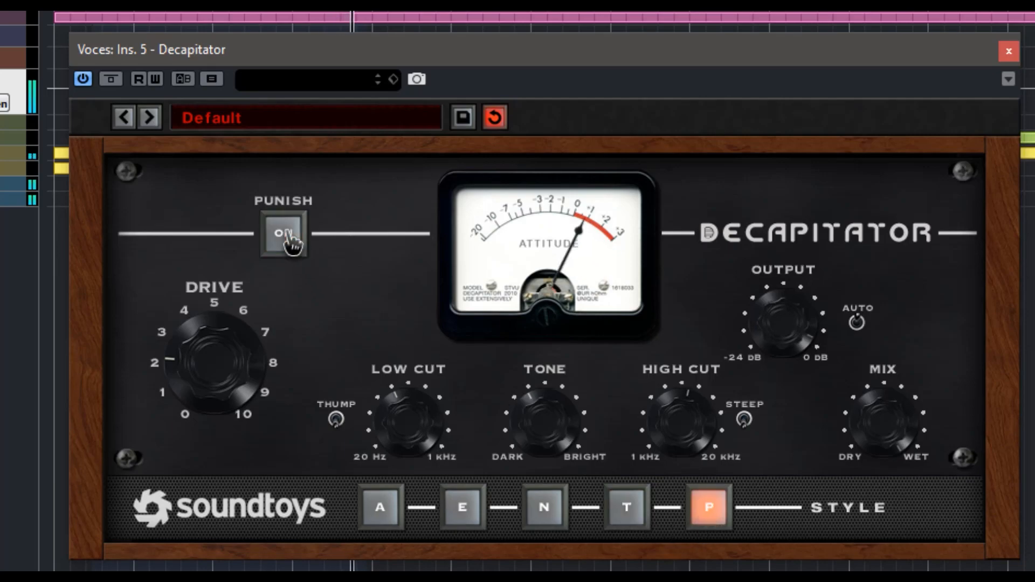
Alternate between styles T and P with Punish off, finishing on style A.
click(631, 510)
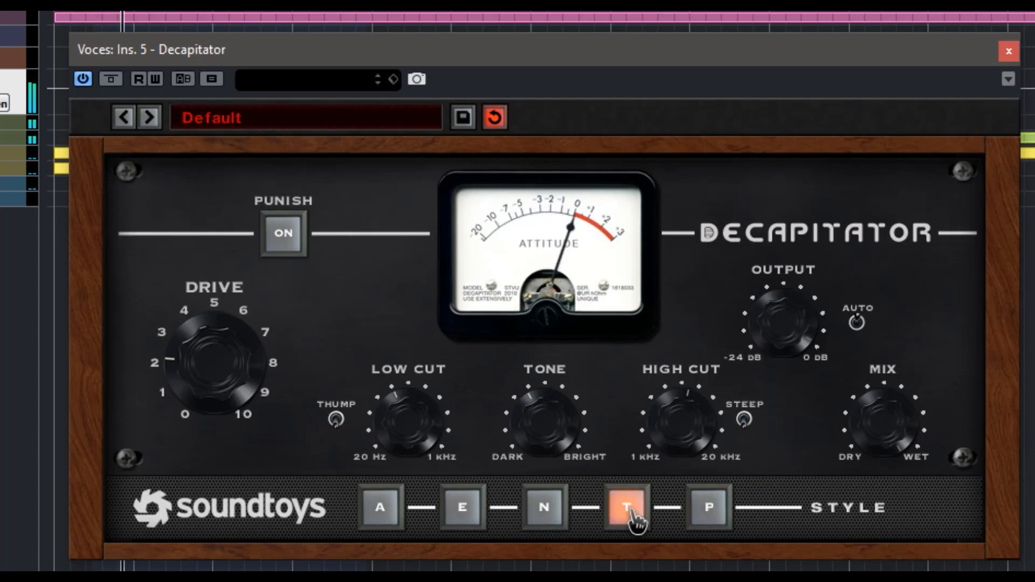
click(715, 523)
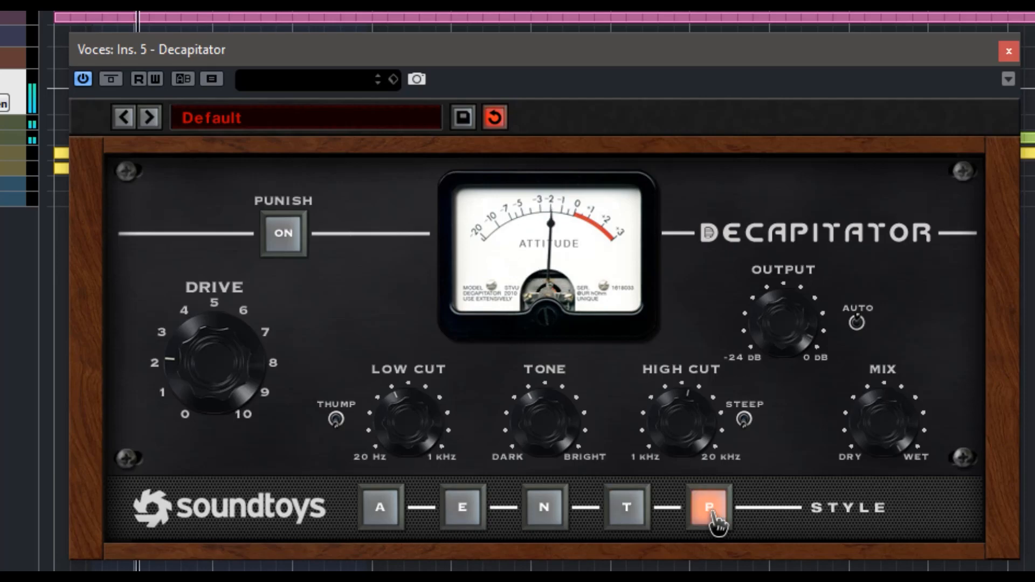
click(636, 522)
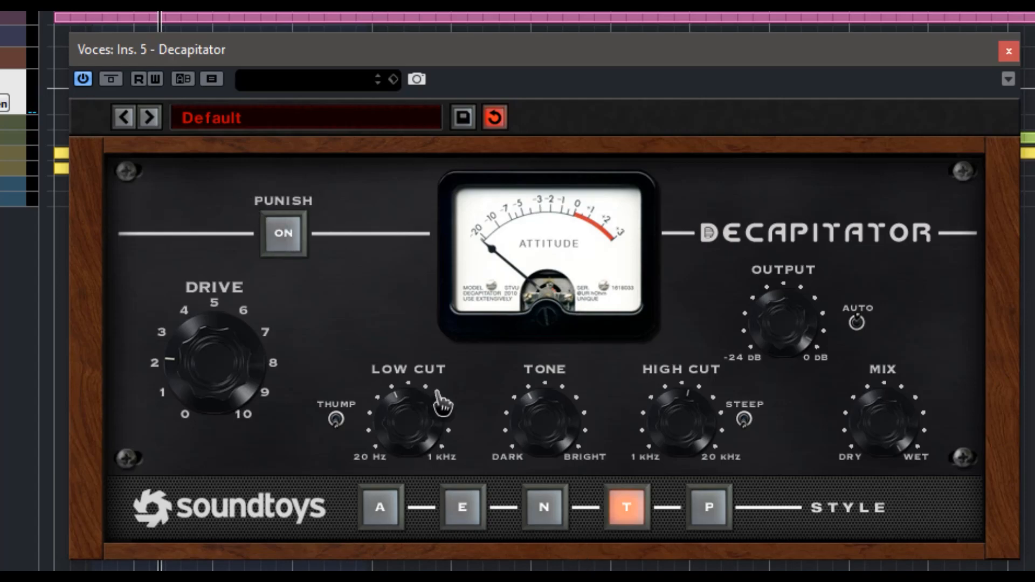
click(377, 509)
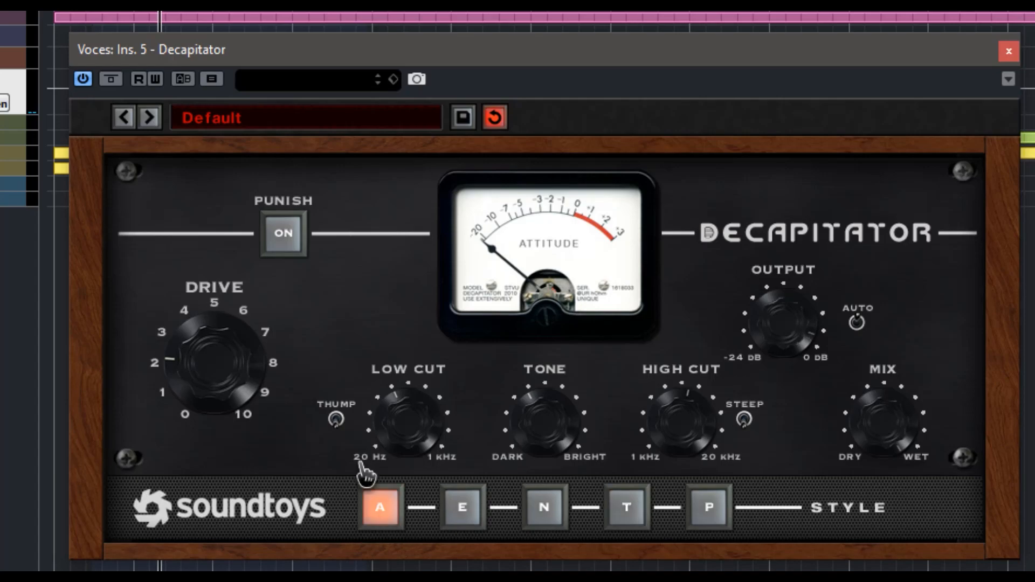
Audition style A while sweeping Drive between about 0.3 and 2, switch Punish on, lower Drive near 0 and switch Punish off.
drag(231, 366, 208, 420)
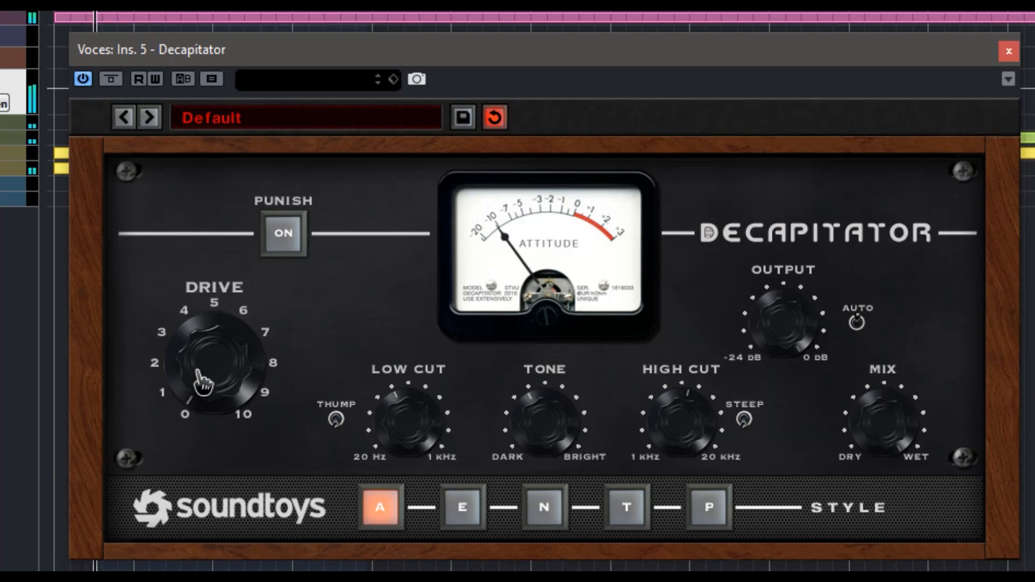
drag(210, 389, 198, 353)
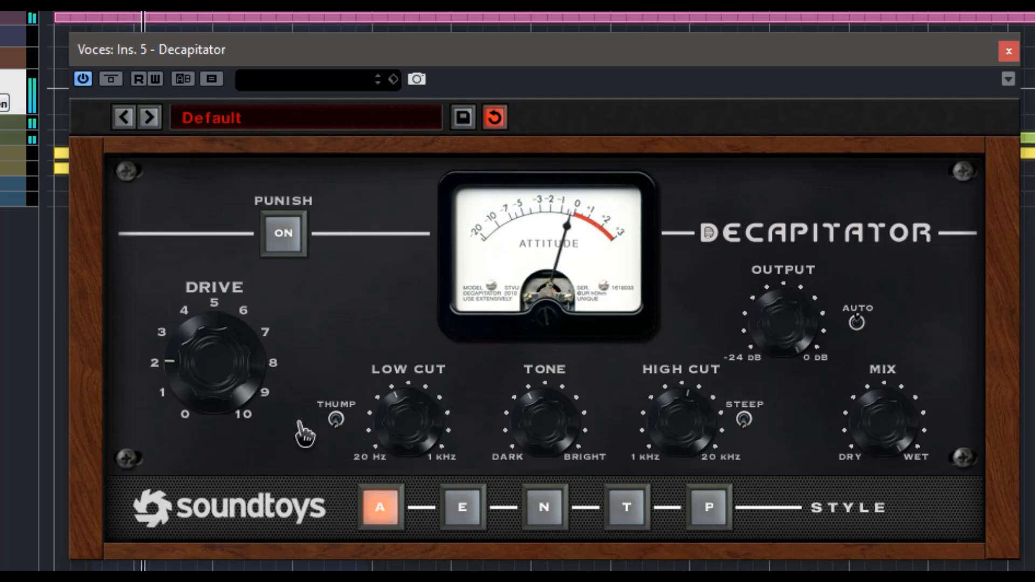
click(274, 250)
drag(211, 361, 198, 398)
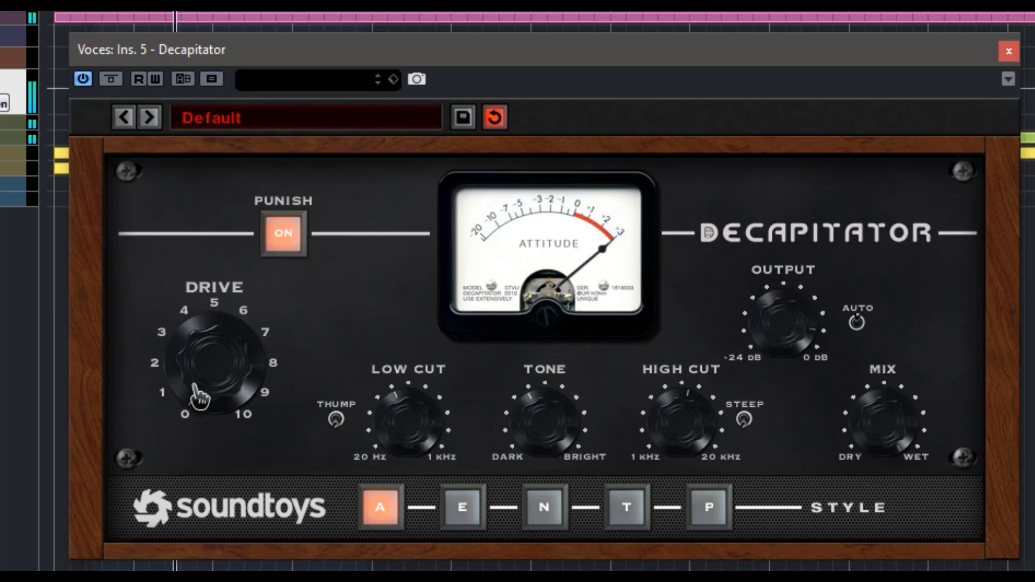
click(283, 246)
Select style E, raise Drive to about 2, and audition styles N, T and P in turn with Punish off.
click(461, 509)
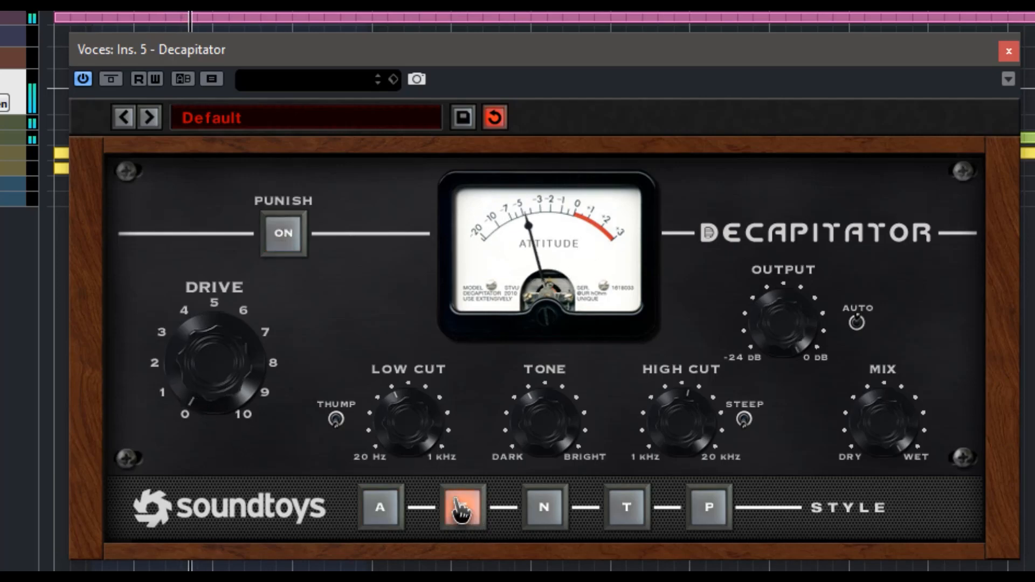
drag(208, 362, 205, 340)
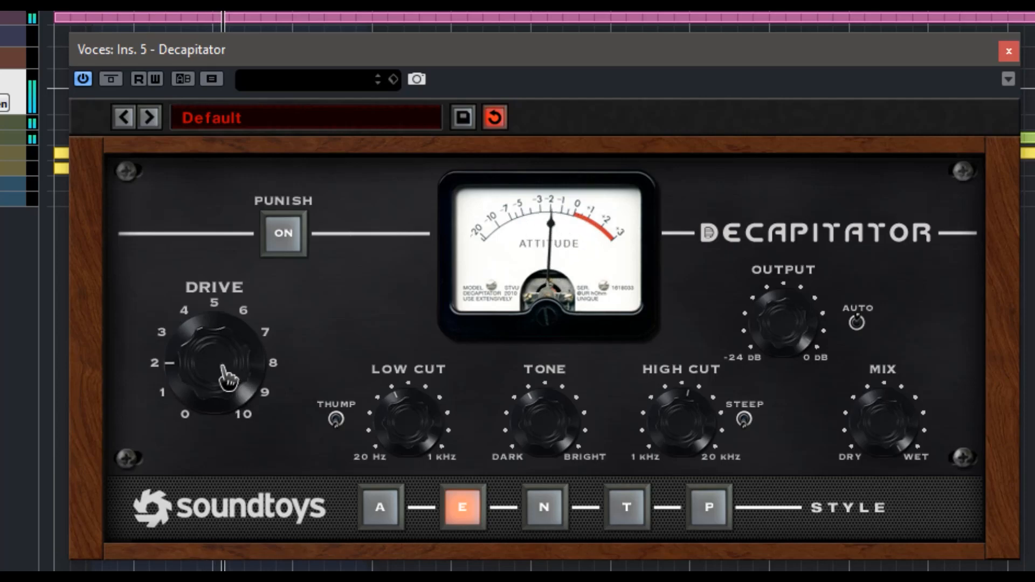
click(541, 523)
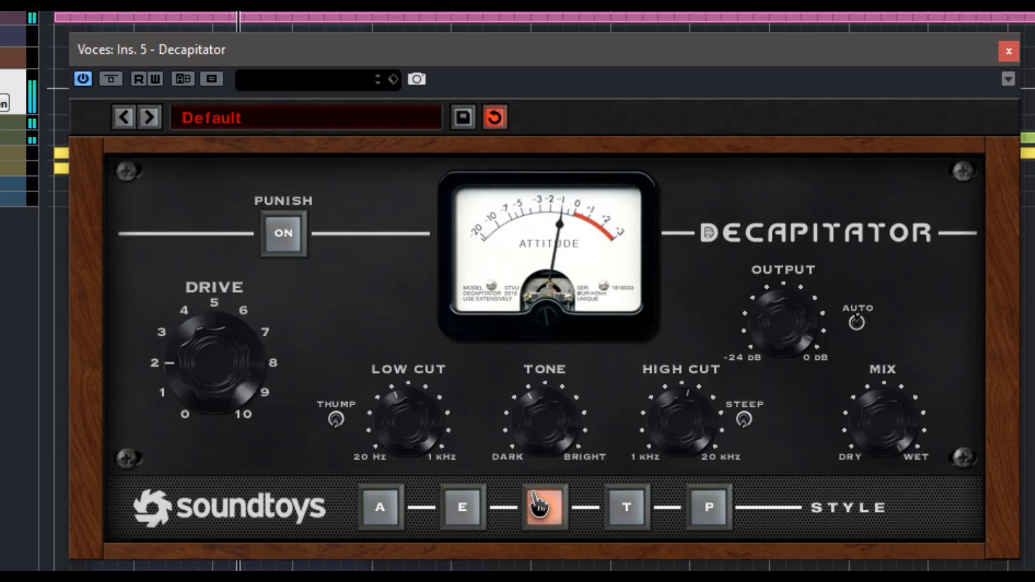
drag(232, 387, 208, 399)
click(634, 520)
click(715, 519)
Switch Punish on, lower Drive to about 1.5, audition styles T, N, E and A in turn, and switch Punish off.
click(286, 237)
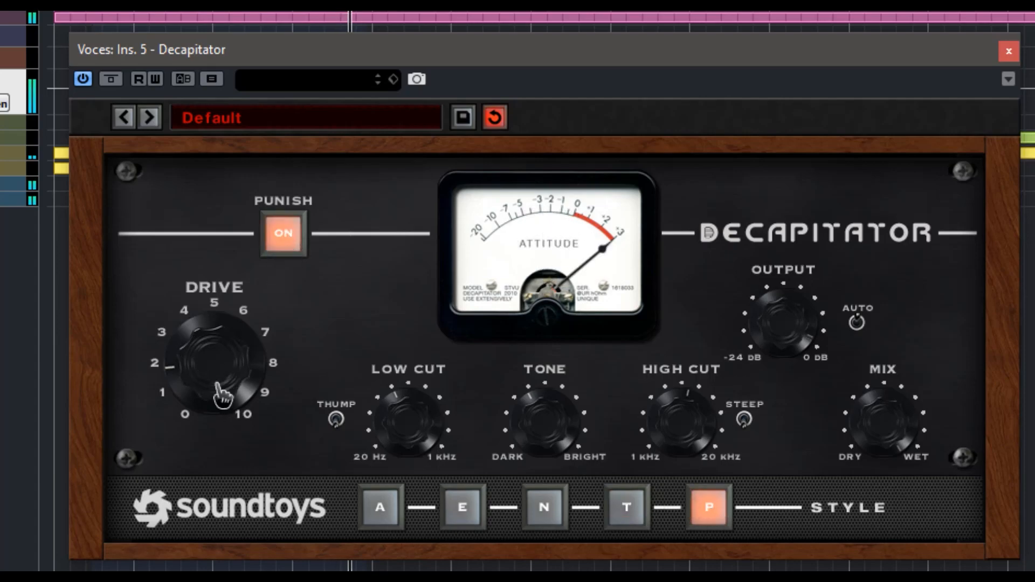
drag(201, 367, 196, 391)
click(628, 524)
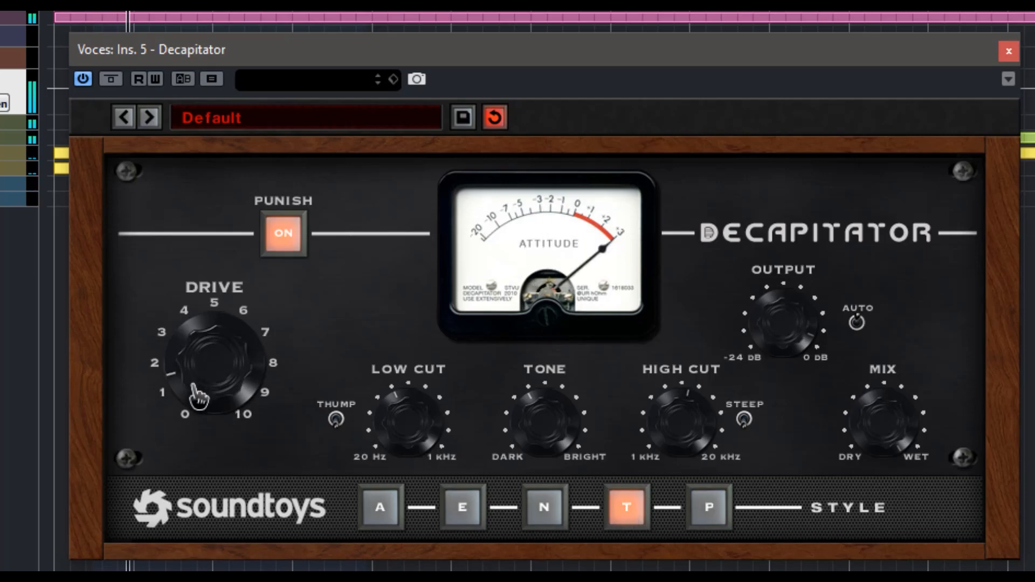
click(552, 520)
drag(197, 393, 198, 385)
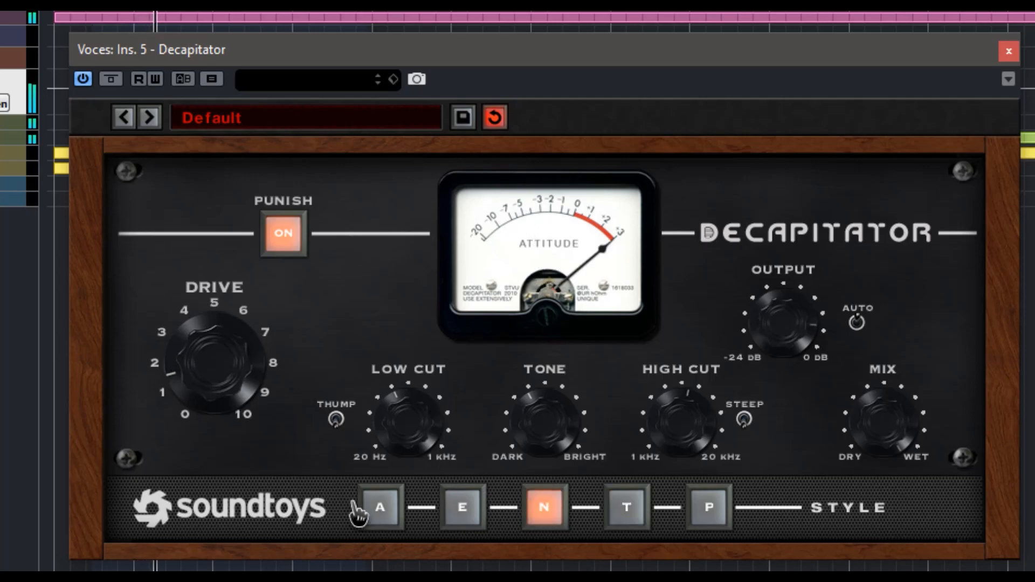
click(461, 519)
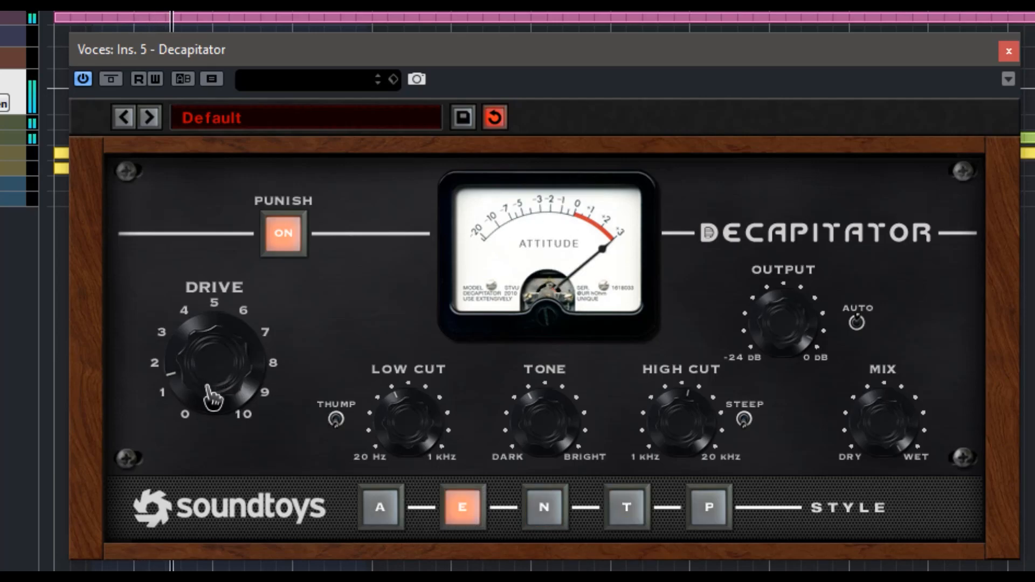
click(377, 511)
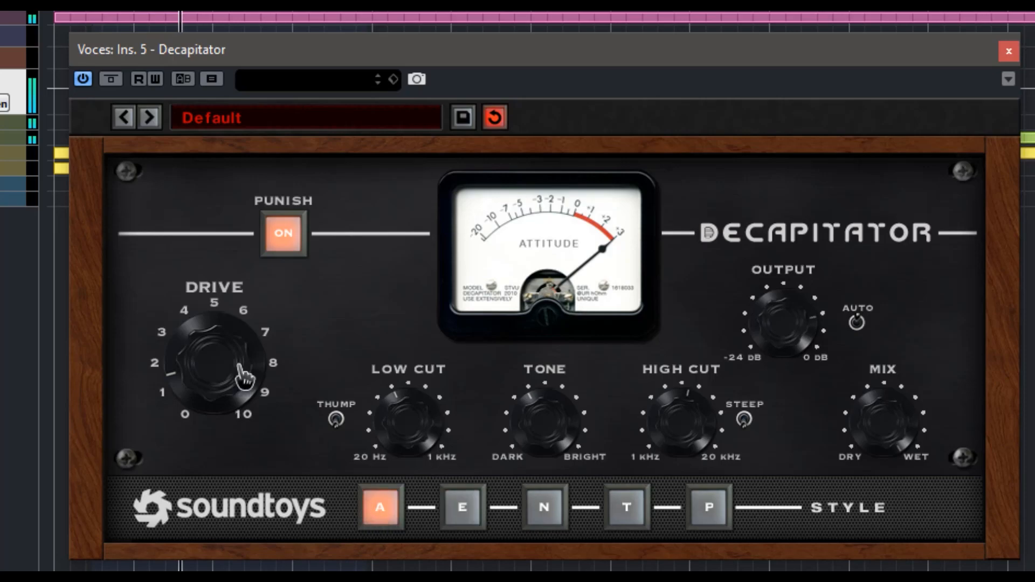
click(288, 235)
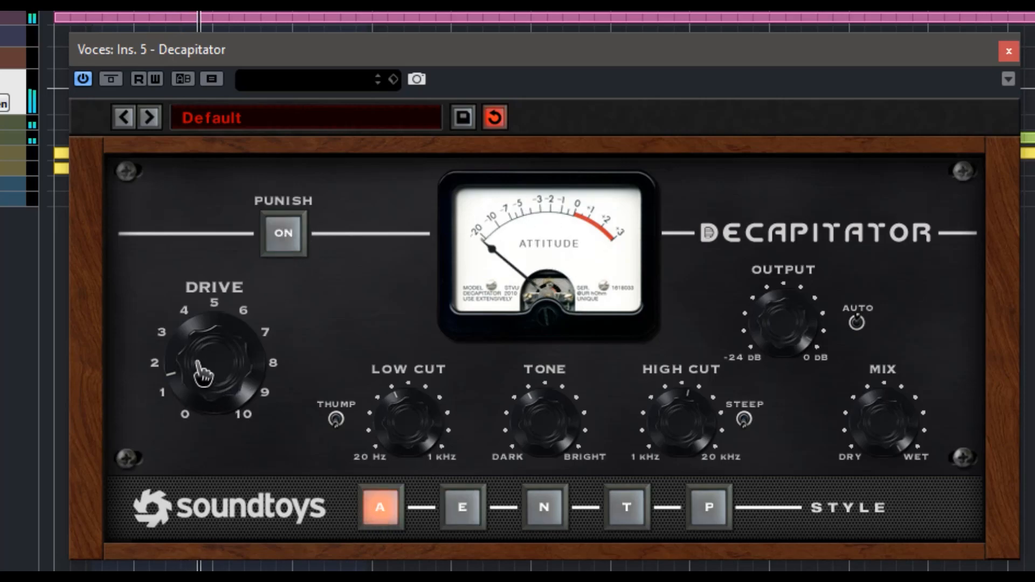